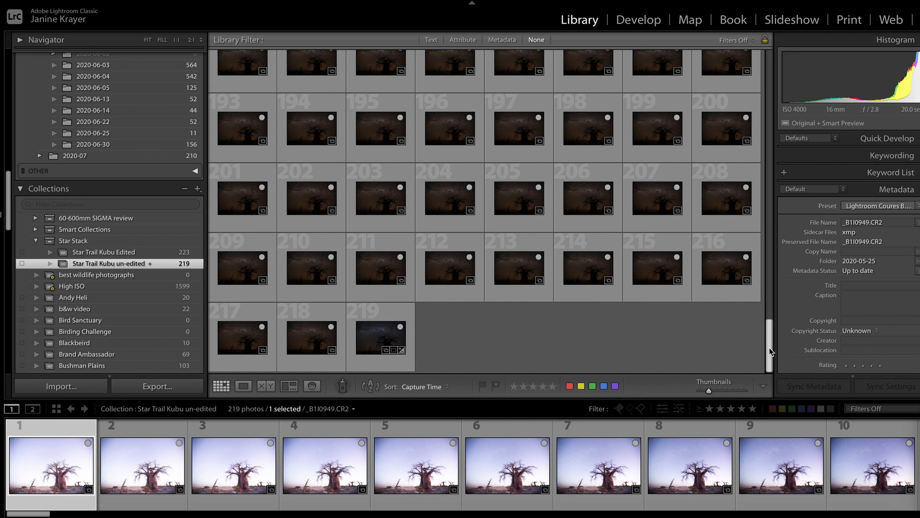
Open the edited last photo of the collection, number 219, in the Develop module and check its crop
{"action": "mouse_move", "coordinate": [769, 348]}
{"action": "left_mouse_down"}
{"action": "mouse_move", "coordinate": [771, 337]}
{"action": "mouse_move", "coordinate": [767, 359]}
{"action": "left_mouse_up"}
{"action": "left_click", "coordinate": [375, 340]}
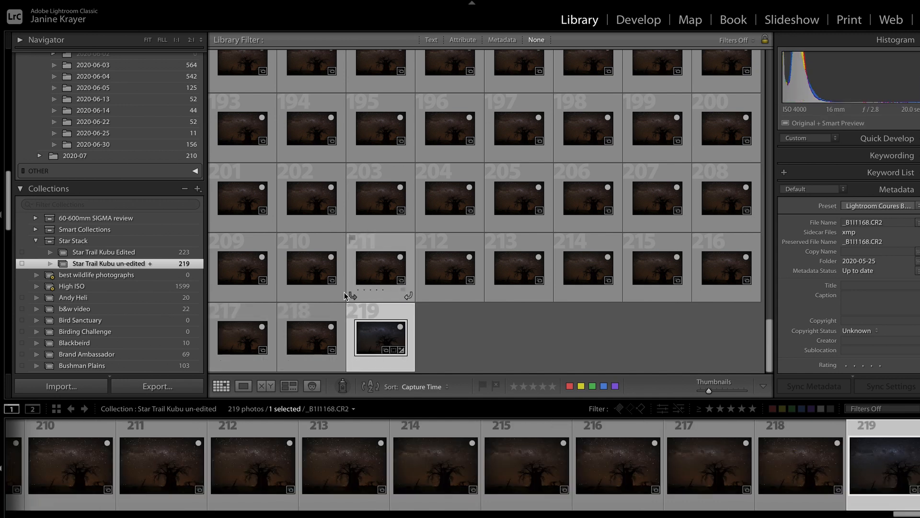
{"action": "left_click", "coordinate": [639, 21]}
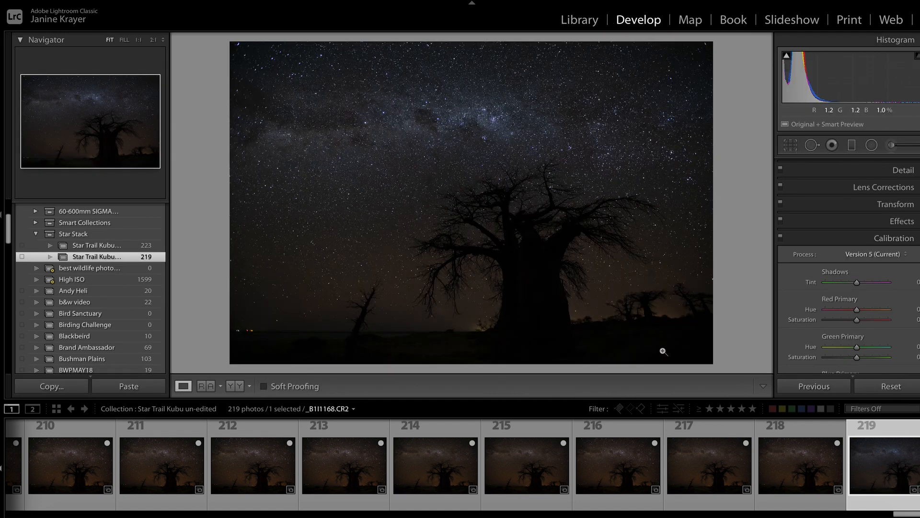
{"action": "left_click", "coordinate": [790, 145]}
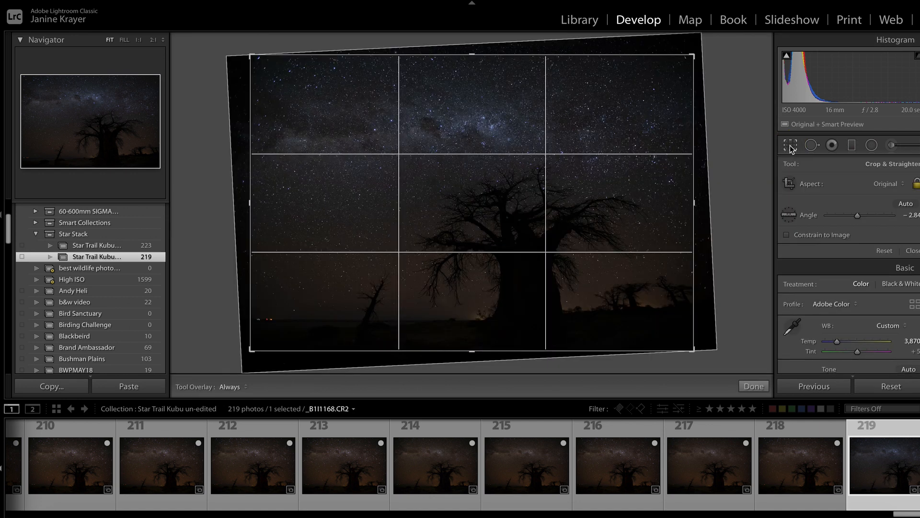
{"action": "left_click", "coordinate": [791, 146]}
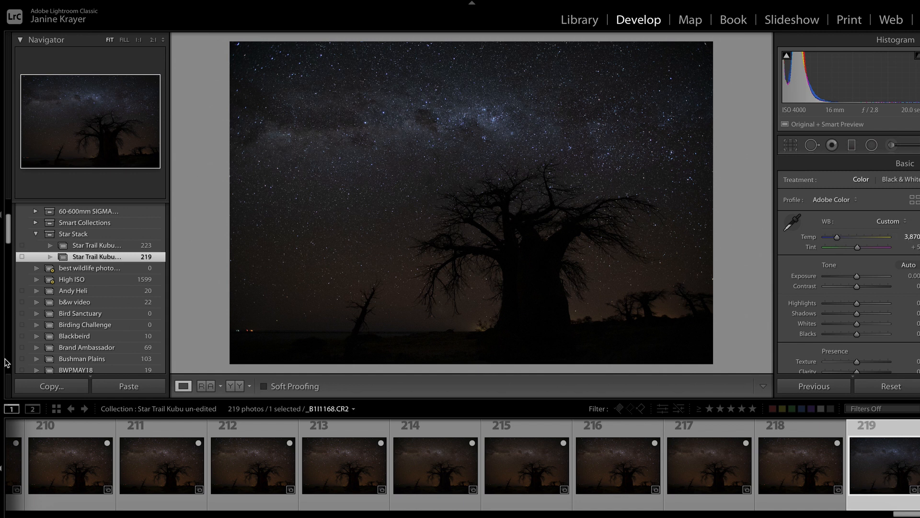
Include treatment, white balance, basic tone, tone curve, texture, clarity, dehaze, sharpening, color, split toning and noise reduction in the settings to copy
{"action": "left_click", "coordinate": [52, 388]}
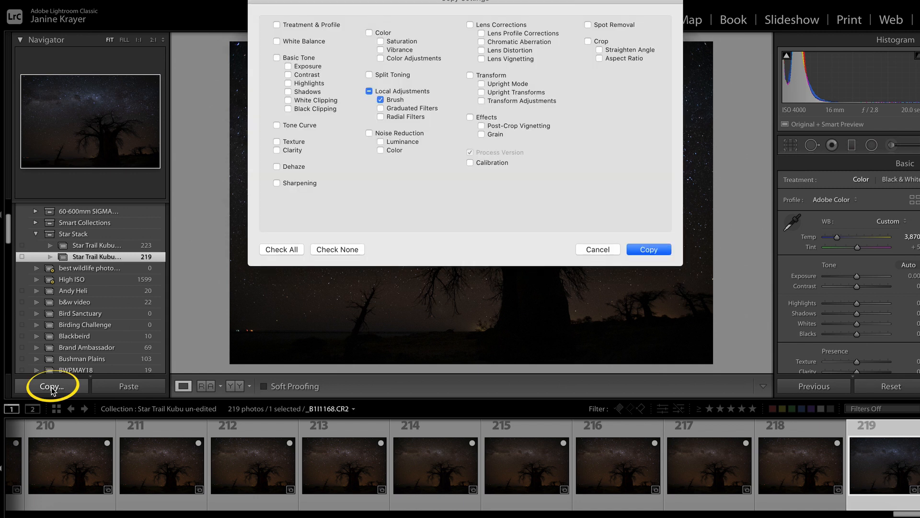
{"action": "left_click", "coordinate": [276, 125]}
{"action": "left_click", "coordinate": [277, 141]}
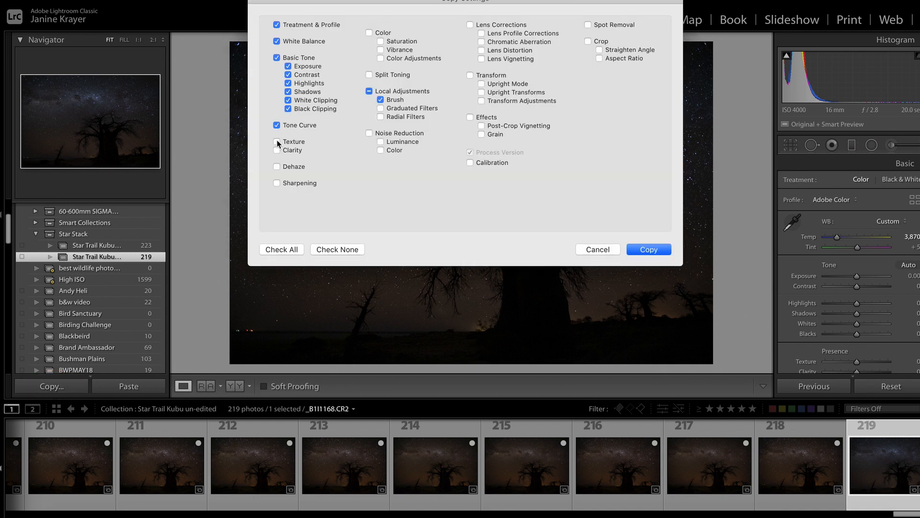
{"action": "left_click", "coordinate": [276, 150]}
{"action": "left_click", "coordinate": [277, 166]}
{"action": "left_click", "coordinate": [276, 183]}
{"action": "left_click", "coordinate": [369, 33]}
{"action": "left_click", "coordinate": [369, 75]}
{"action": "left_click", "coordinate": [370, 133]}
Add lens corrections, transform, effects, calibration, spot removal, crop, graduated filters and radial filters, and copy the photo's develop settings
{"action": "left_click", "coordinate": [470, 25]}
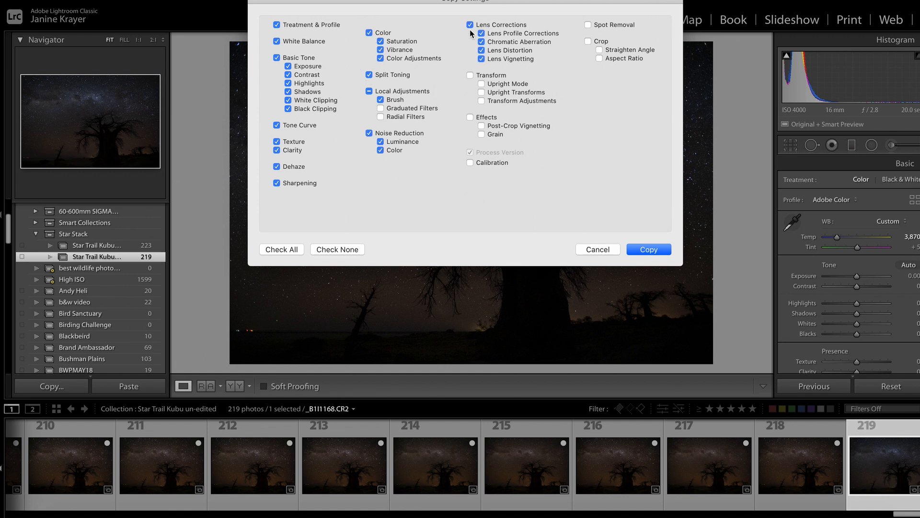
{"action": "left_click", "coordinate": [470, 75]}
{"action": "left_click", "coordinate": [469, 117]}
{"action": "left_click", "coordinate": [469, 163]}
{"action": "left_click", "coordinate": [588, 24]}
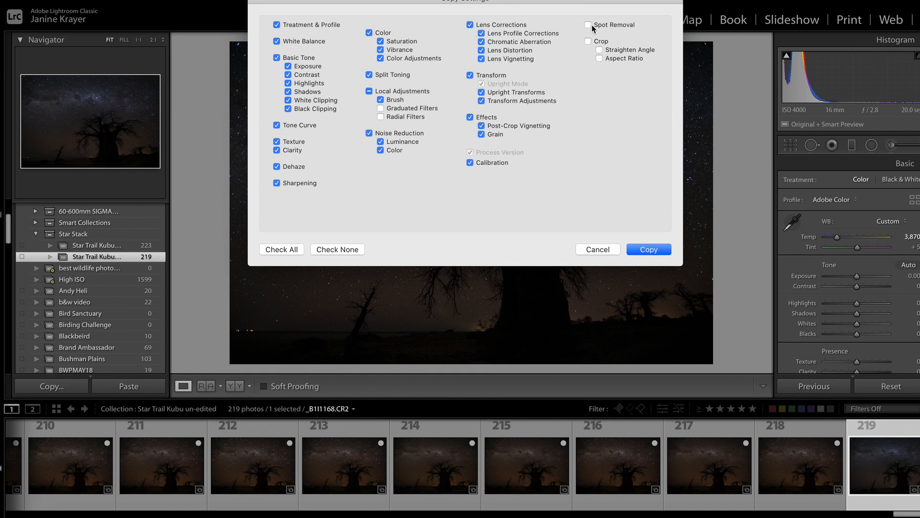
{"action": "left_click", "coordinate": [588, 41]}
{"action": "left_click", "coordinate": [381, 109]}
{"action": "left_click", "coordinate": [380, 116]}
{"action": "left_click", "coordinate": [647, 249]}
Select photos 218 back through 1 and paste the copied develop settings onto all of them
{"action": "left_click", "coordinate": [800, 469]}
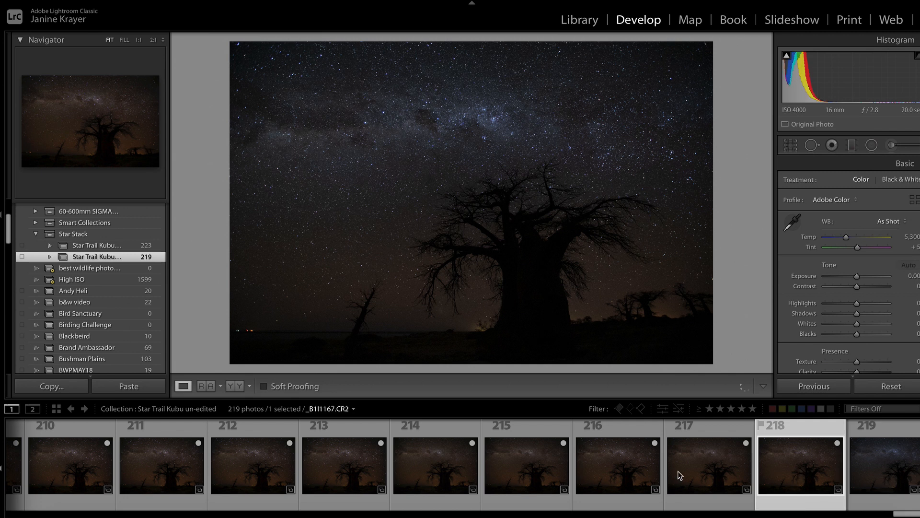
{"action": "scroll", "coordinate": [672, 476], "scroll_direction": "up", "scroll_amount": 10}
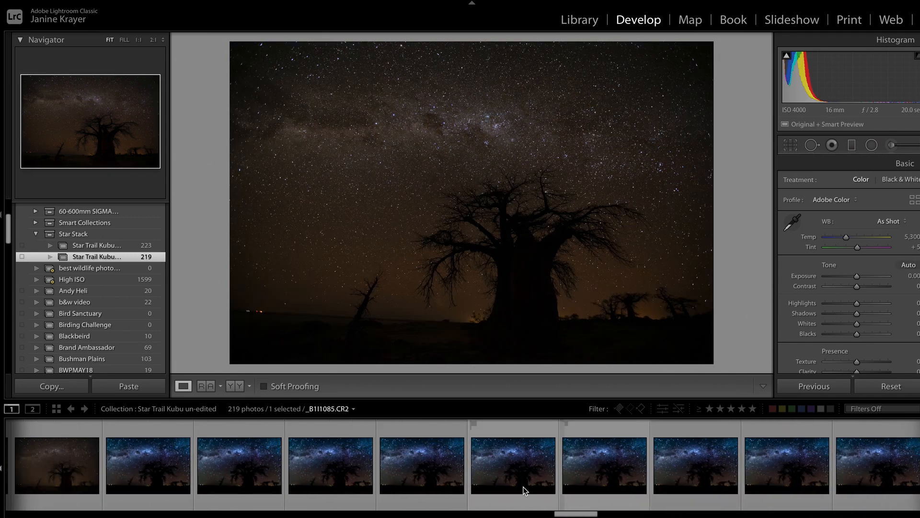
{"action": "left_click_drag", "start_coordinate": [580, 514], "coordinate": [28, 514]}
{"action": "left_click", "coordinate": [27, 489], "text": "shift"}
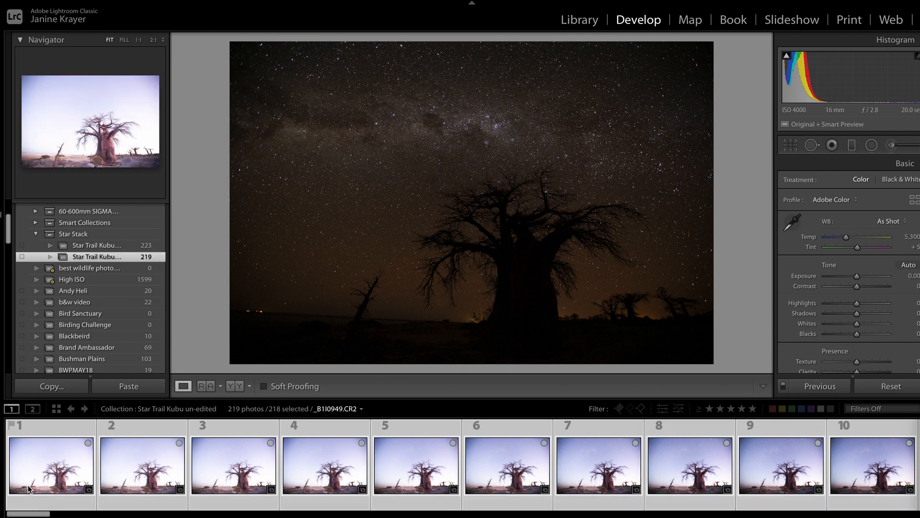
{"action": "left_click", "coordinate": [139, 389]}
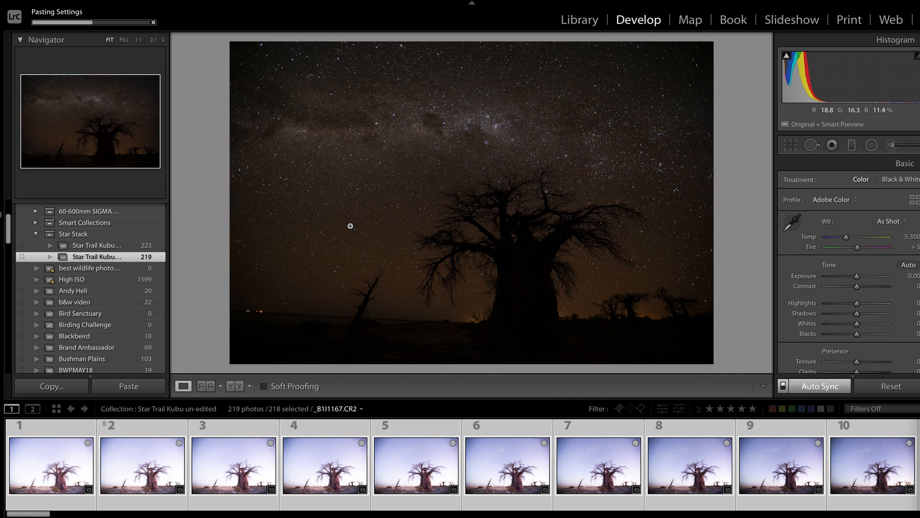
{"action": "left_click", "coordinate": [411, 463]}
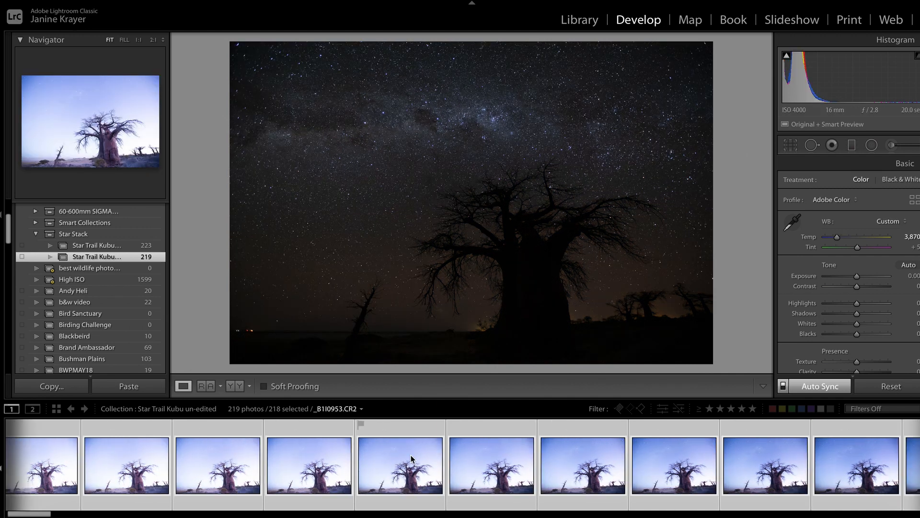
Review the naming, JPEG file, sizing and metadata export settings for the selected photos, and leave without exporting
{"action": "left_click", "coordinate": [122, 2]}
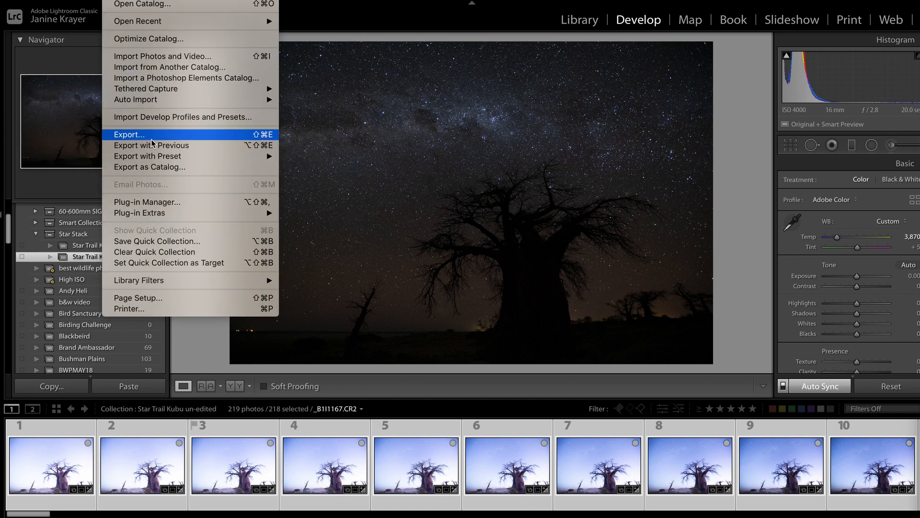
{"action": "left_click", "coordinate": [130, 134]}
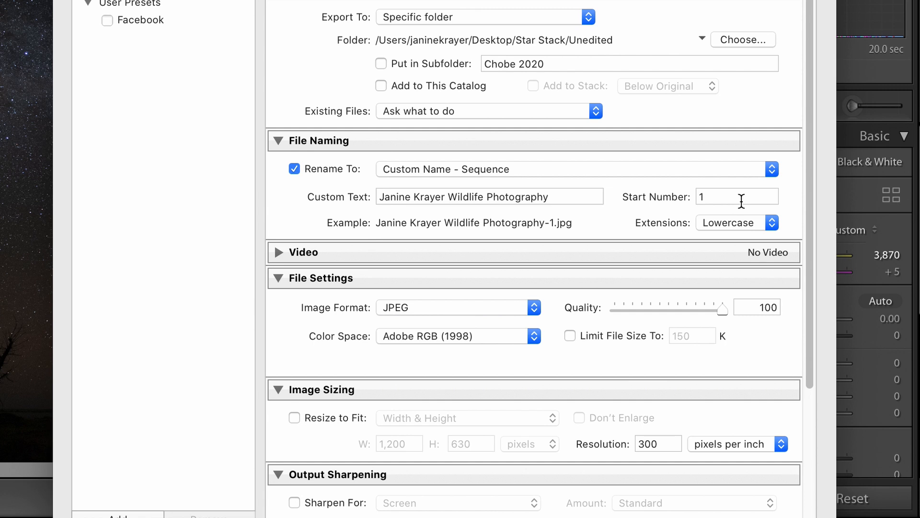
{"action": "scroll", "coordinate": [742, 200], "scroll_direction": "down", "scroll_amount": 5}
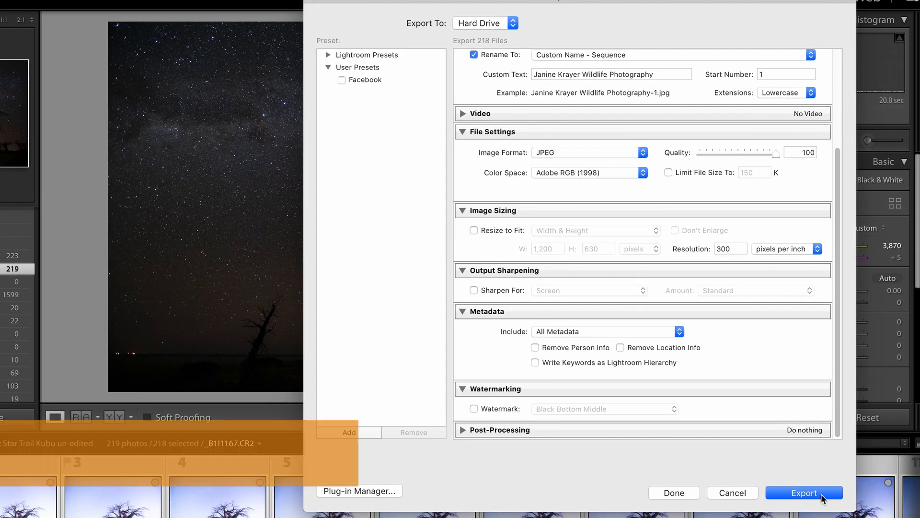
{"action": "left_click", "coordinate": [732, 493]}
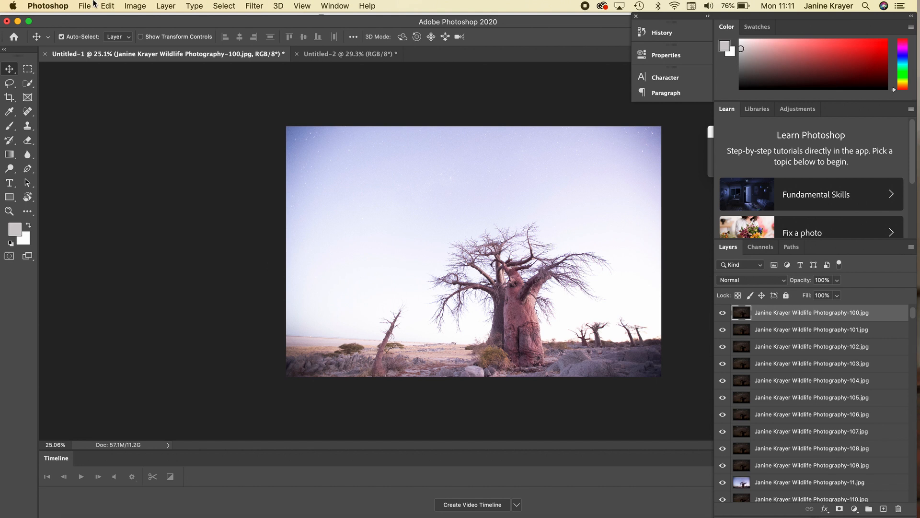
Switch to Photoshop, choose all 223 JPEGs in the Edited folder for Load Files into Stack, and cancel the dialog
{"action": "left_click", "coordinate": [86, 5]}
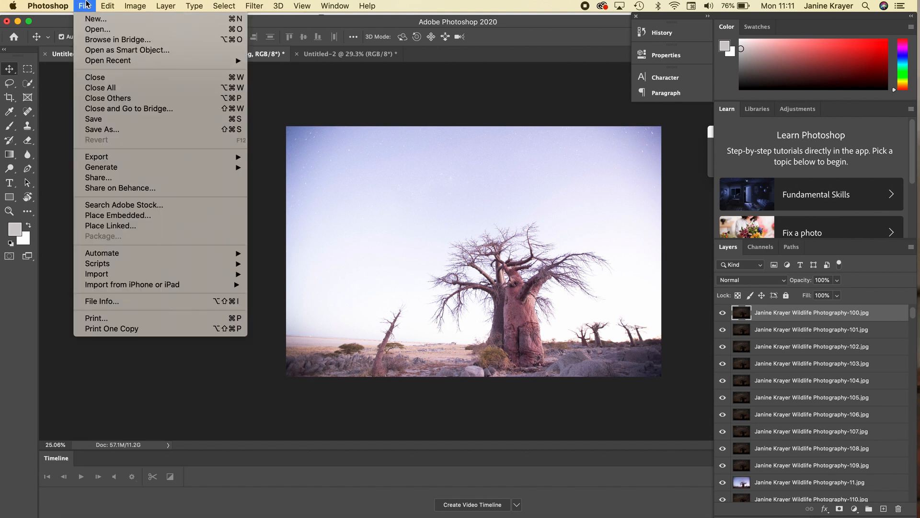
{"action": "mouse_move", "coordinate": [144, 268]}
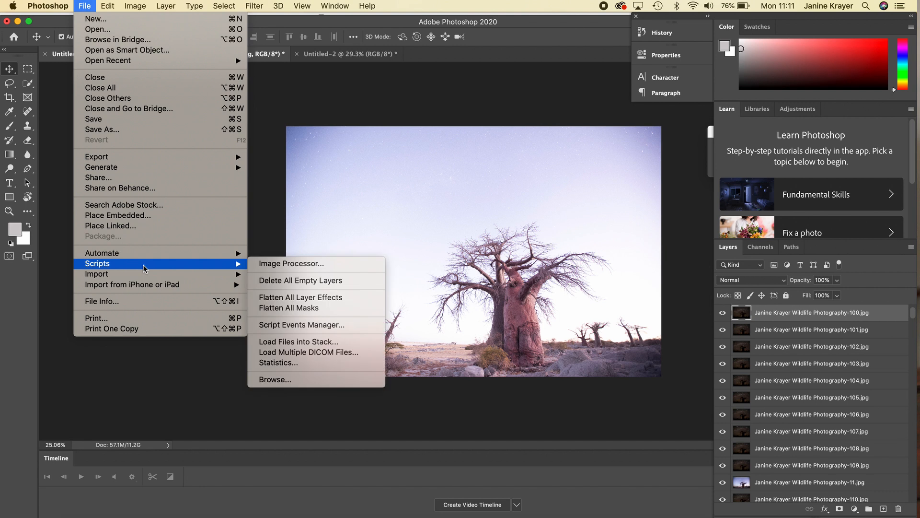
{"action": "left_click", "coordinate": [324, 349]}
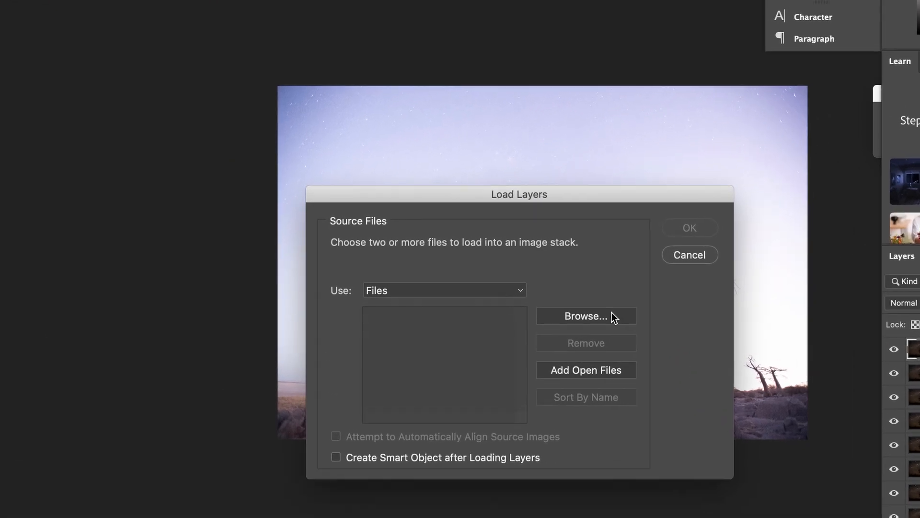
{"action": "left_click", "coordinate": [642, 321]}
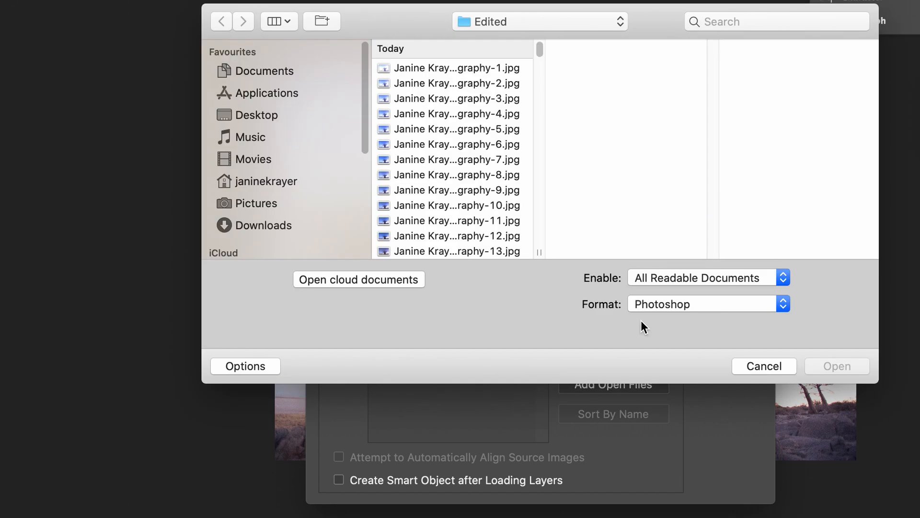
{"action": "left_click", "coordinate": [491, 69]}
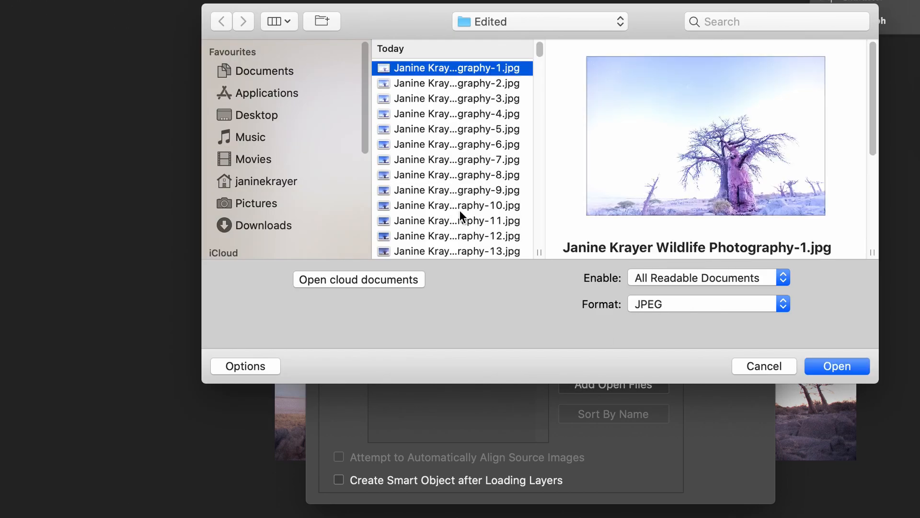
{"action": "scroll", "coordinate": [459, 210], "scroll_direction": "down", "scroll_amount": 20}
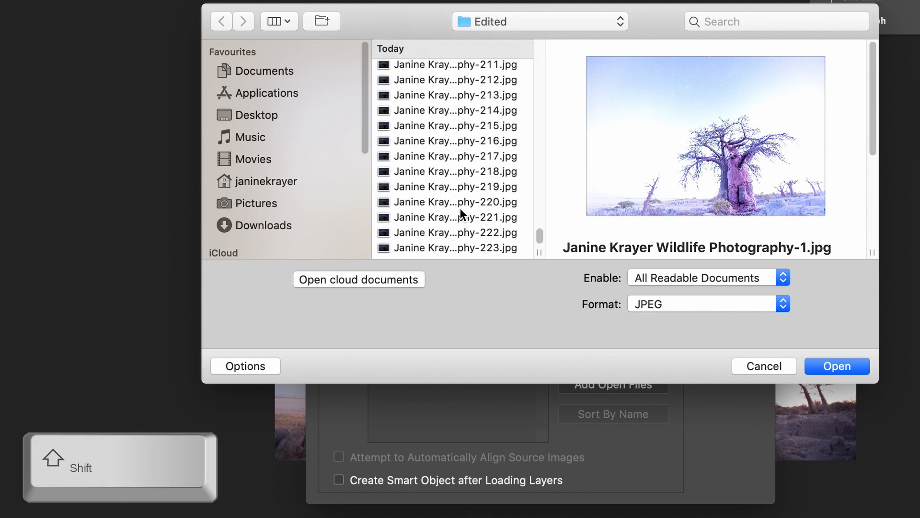
{"action": "left_click", "coordinate": [447, 251], "text": "shift"}
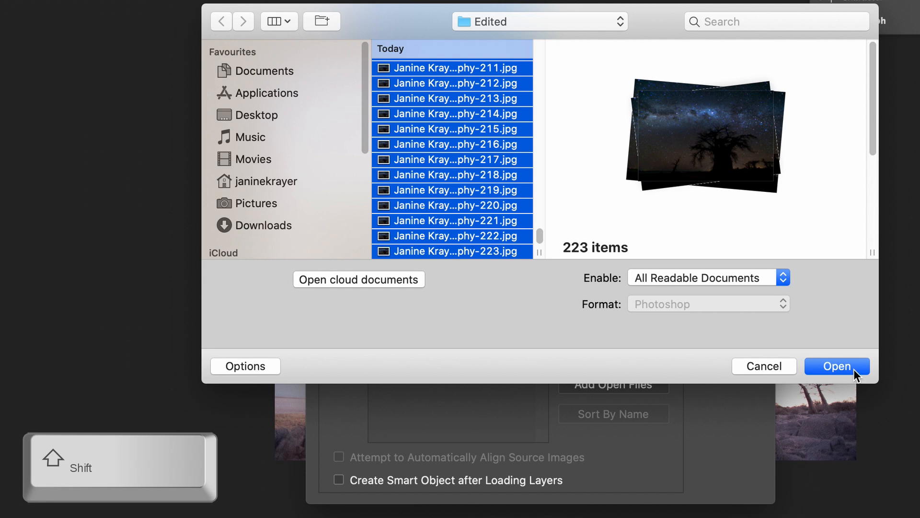
{"action": "left_click", "coordinate": [837, 367]}
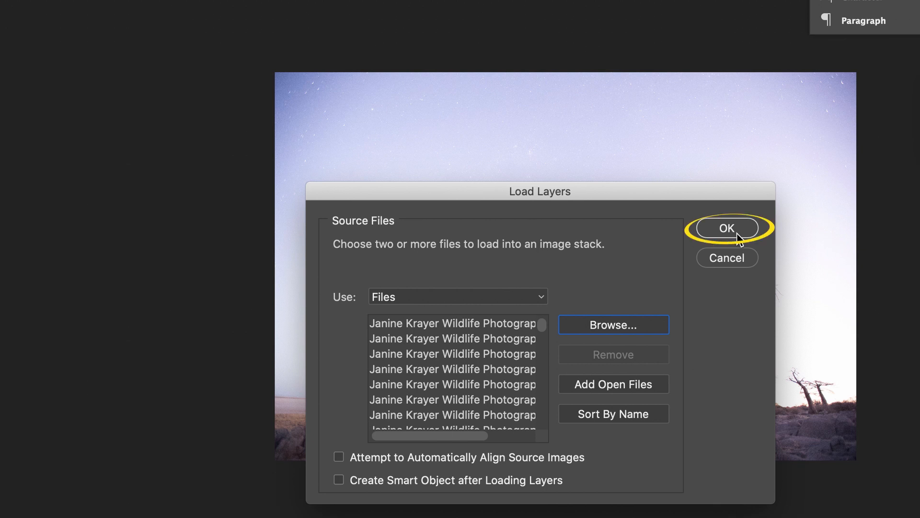
{"action": "left_click", "coordinate": [732, 258]}
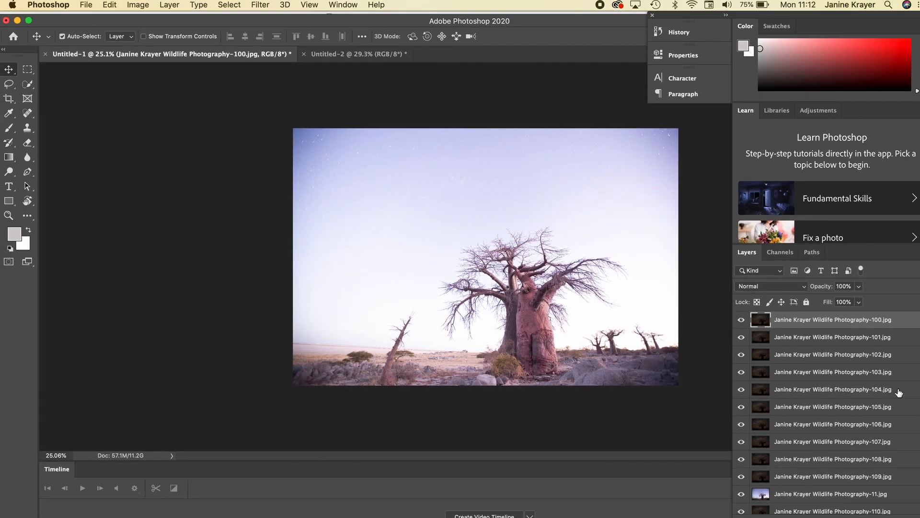
{"action": "scroll", "coordinate": [827, 412], "scroll_direction": "down", "scroll_amount": 15}
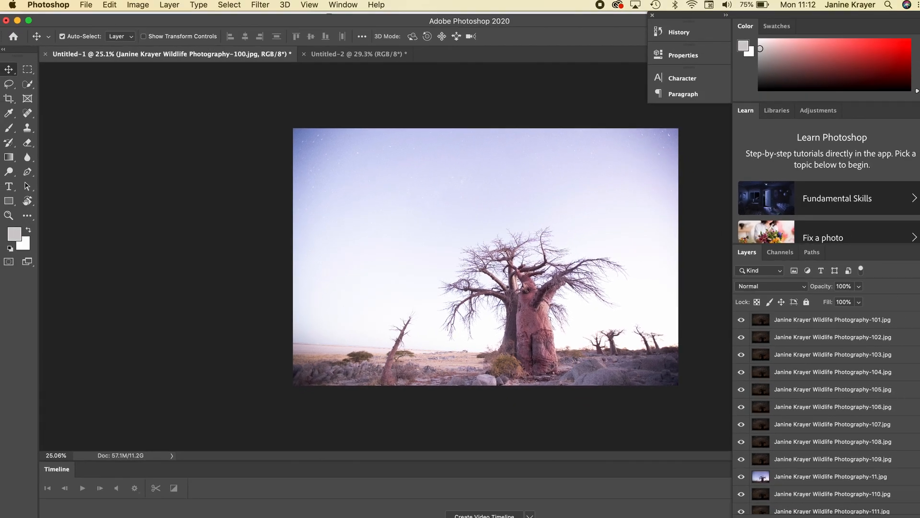
{"action": "scroll", "coordinate": [827, 412], "scroll_direction": "down", "scroll_amount": 15}
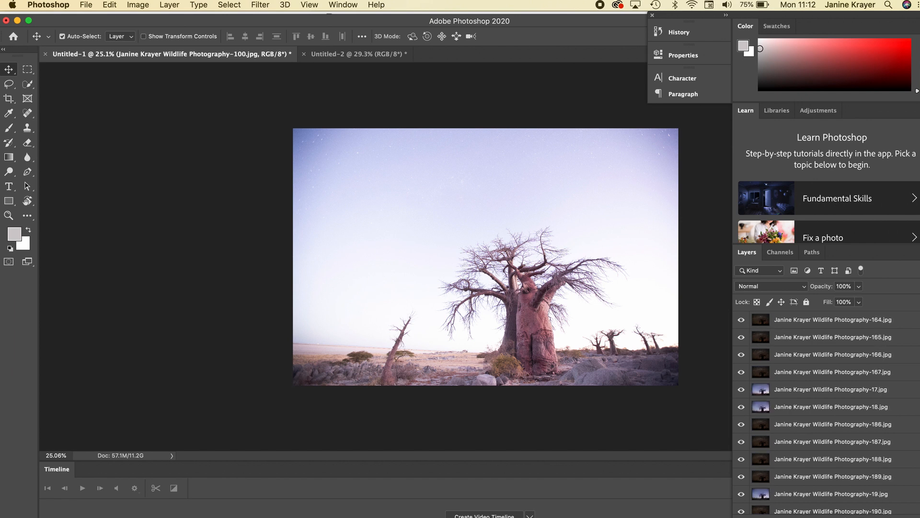
{"action": "scroll", "coordinate": [827, 412], "scroll_direction": "up", "scroll_amount": 20}
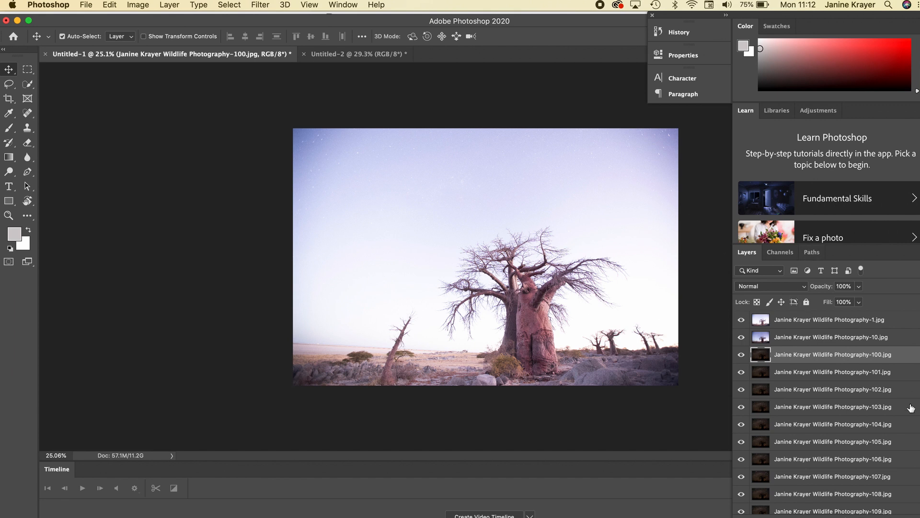
{"action": "left_click", "coordinate": [840, 323]}
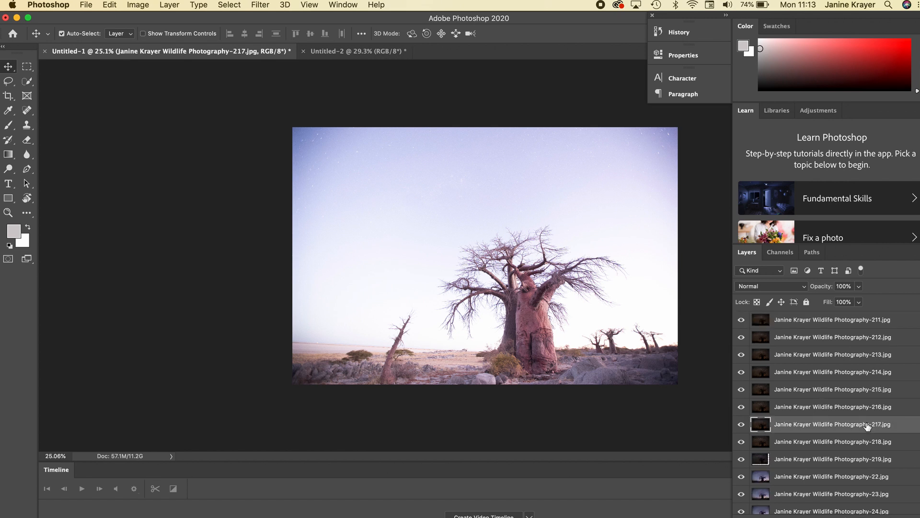
Select every photo layer in the stack, from photo 1 through photo 99, and set their blend mode to Lighten
{"action": "scroll", "coordinate": [824, 408], "scroll_direction": "up", "scroll_amount": 20}
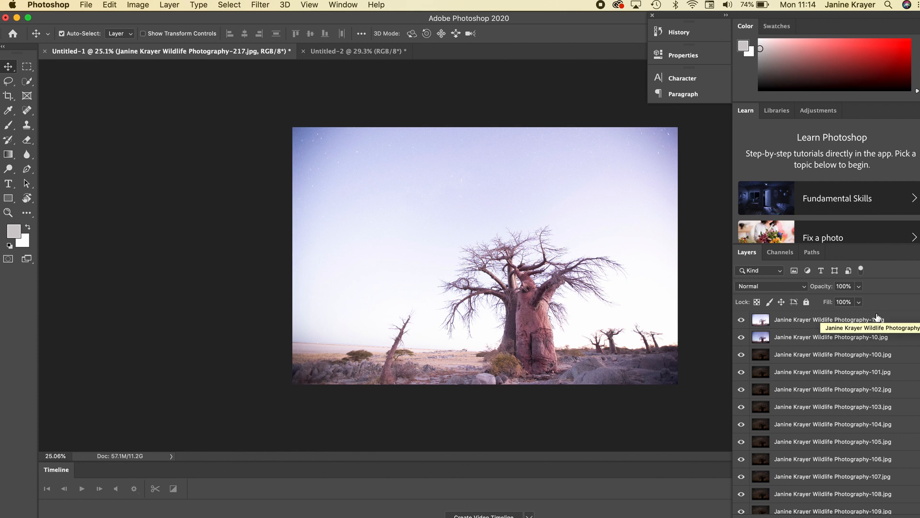
{"action": "left_click", "coordinate": [809, 322]}
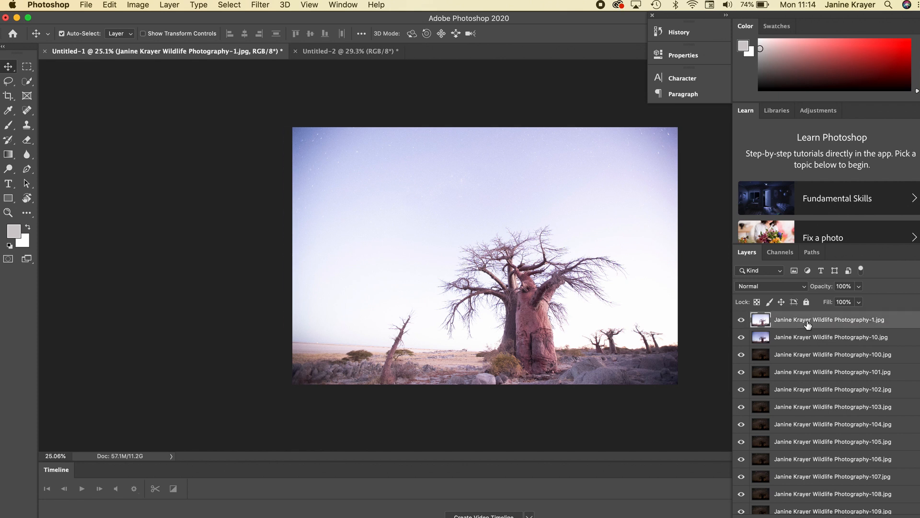
{"action": "scroll", "coordinate": [815, 412], "scroll_direction": "down", "scroll_amount": 20}
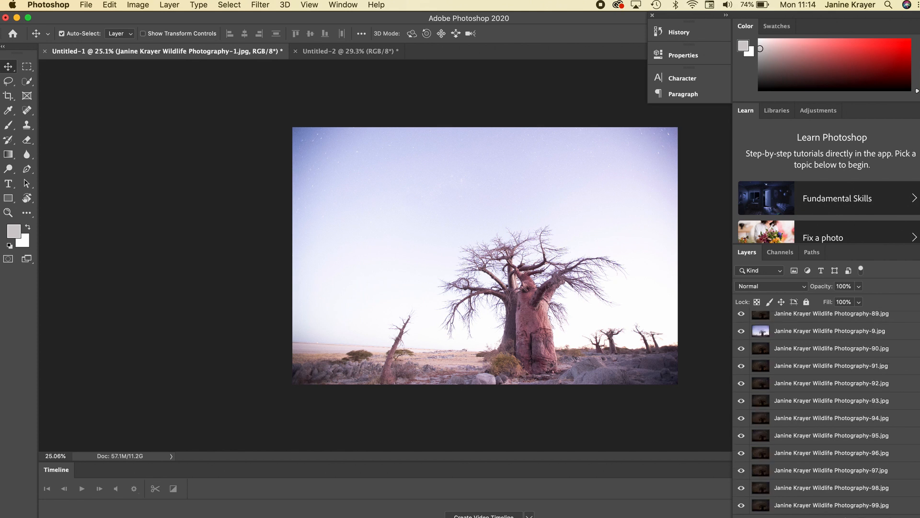
{"action": "left_click", "coordinate": [828, 505], "text": "shift"}
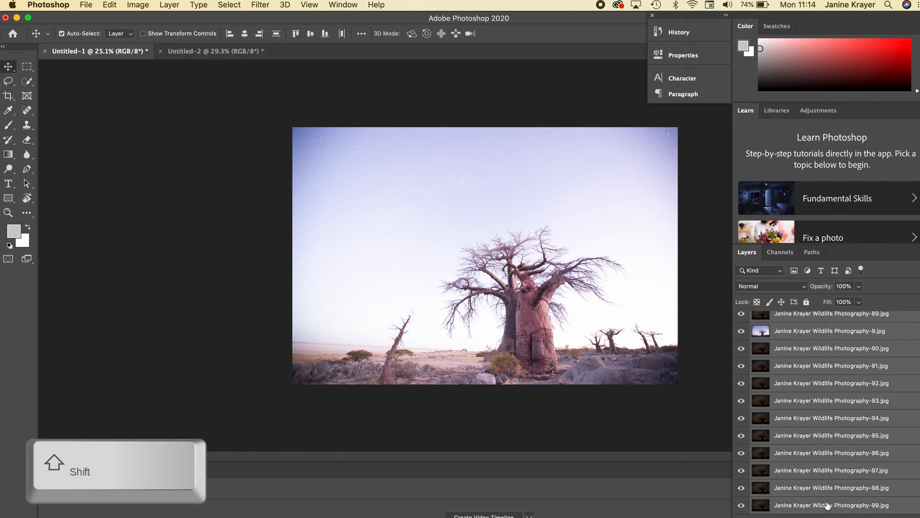
{"action": "left_click", "coordinate": [803, 289]}
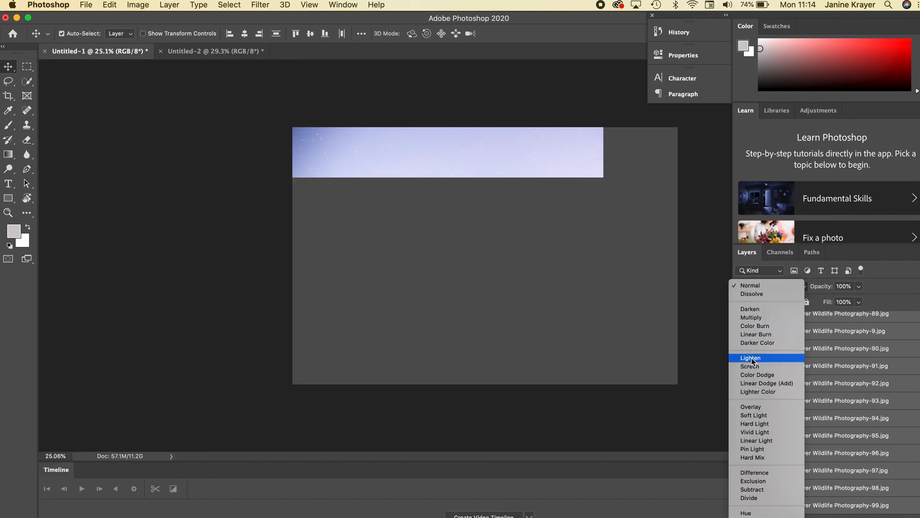
{"action": "key", "text": "Escape"}
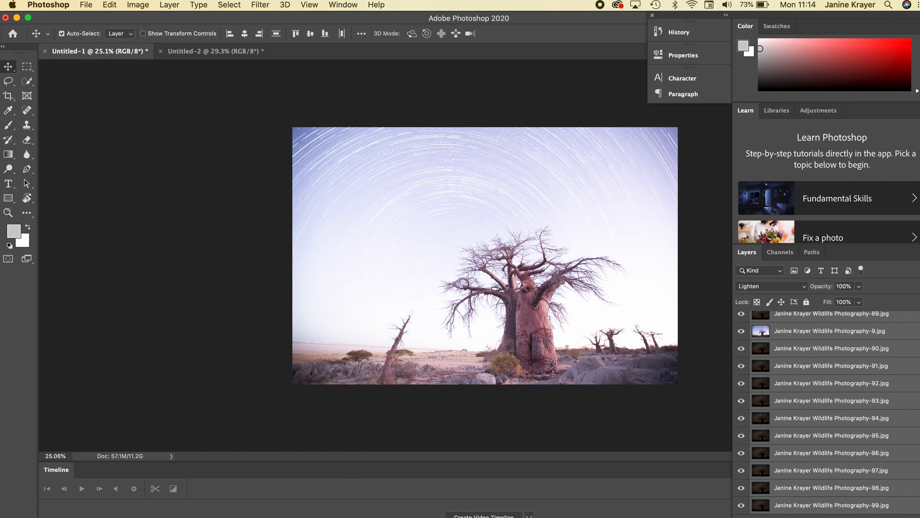
Hide the bright twilight layers of photos 1, 10 and 11
{"action": "scroll", "coordinate": [827, 412], "scroll_direction": "up", "scroll_amount": 3}
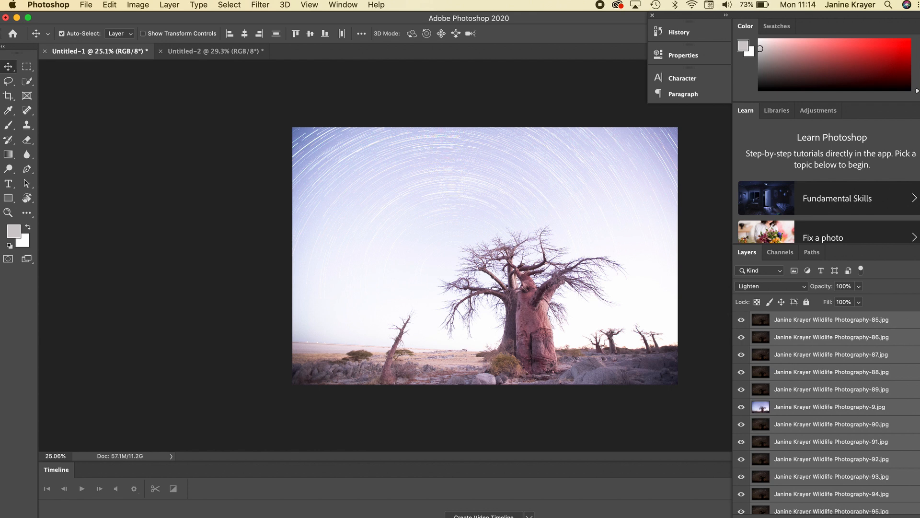
{"action": "scroll", "coordinate": [825, 412], "scroll_direction": "up", "scroll_amount": 20}
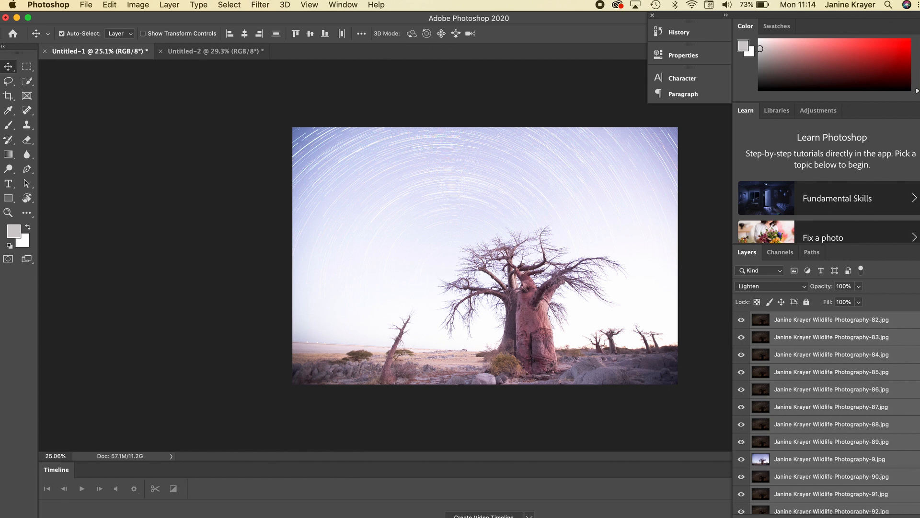
{"action": "left_click", "coordinate": [742, 321]}
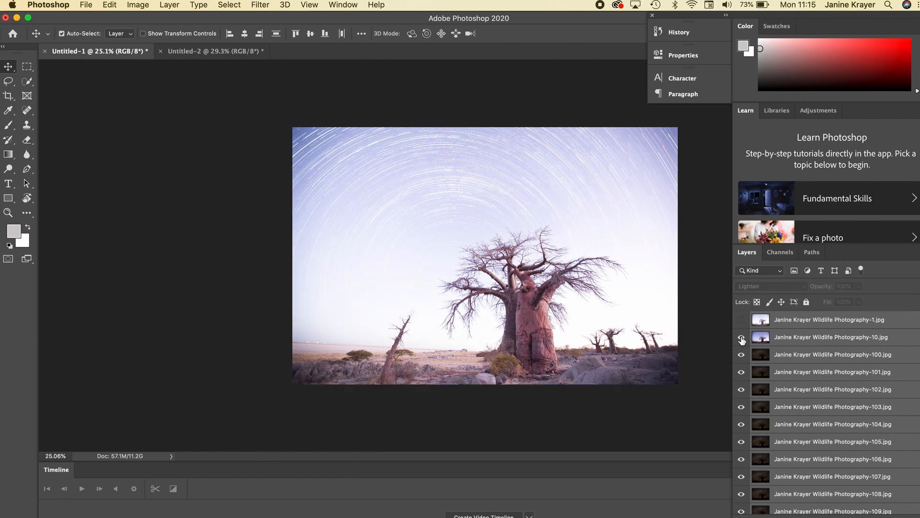
{"action": "left_click", "coordinate": [742, 338]}
{"action": "scroll", "coordinate": [824, 412], "scroll_direction": "down", "scroll_amount": 2}
{"action": "left_click", "coordinate": [742, 390]}
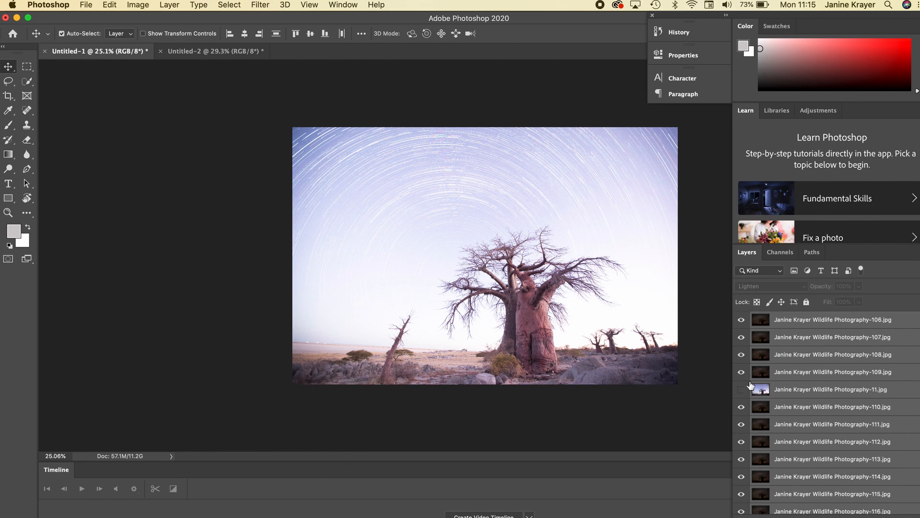
Hide the bright twilight layers of photos 12 and 13
{"action": "scroll", "coordinate": [796, 421], "scroll_direction": "down", "scroll_amount": 3}
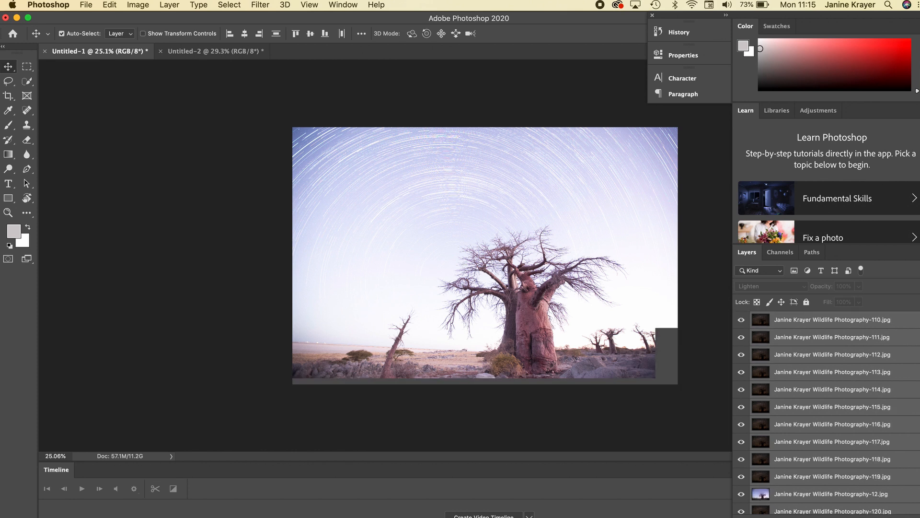
{"action": "left_click", "coordinate": [741, 442]}
{"action": "scroll", "coordinate": [777, 426], "scroll_direction": "down", "scroll_amount": 4}
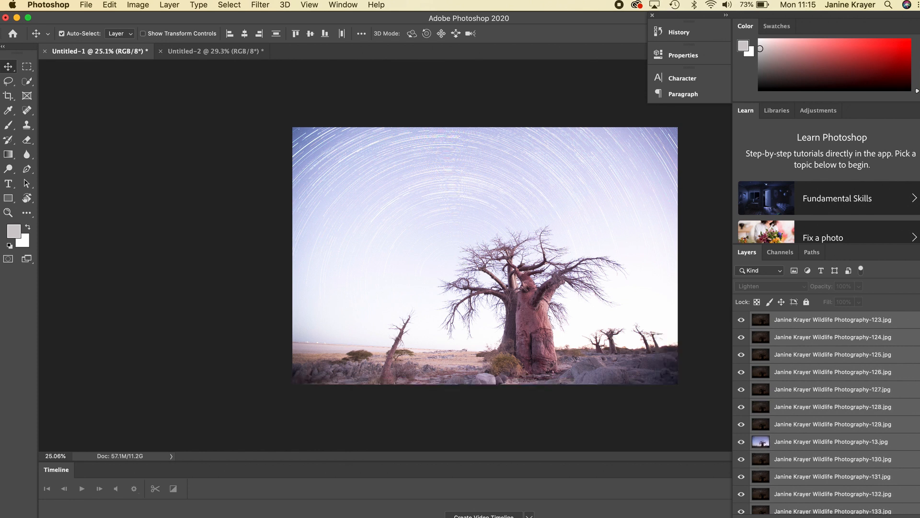
{"action": "left_click", "coordinate": [741, 441]}
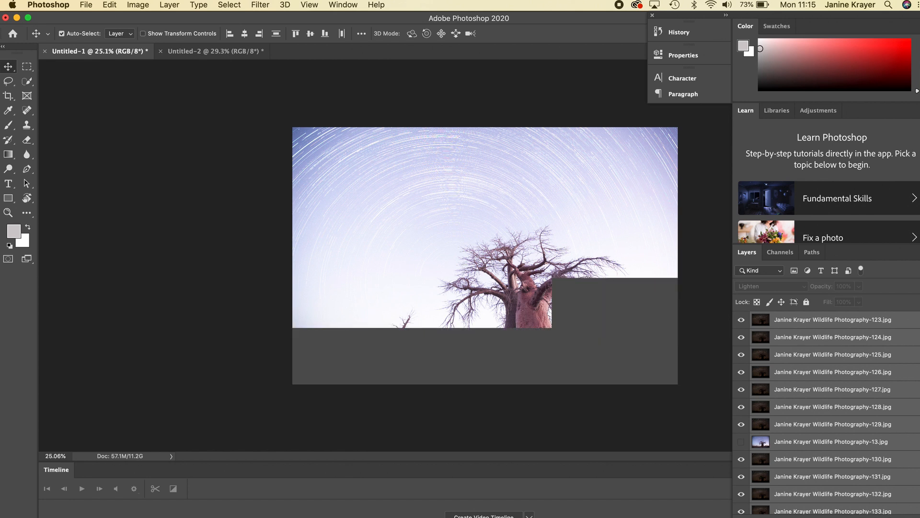
Continue hiding the bright twilight layers further down the stack, including photo 15
{"action": "scroll", "coordinate": [743, 445], "scroll_direction": "down", "scroll_amount": 4}
{"action": "mouse_move", "coordinate": [914, 356]}
{"action": "left_mouse_down"}
{"action": "mouse_move", "coordinate": [915, 494]}
{"action": "mouse_move", "coordinate": [915, 371]}
{"action": "left_mouse_up"}
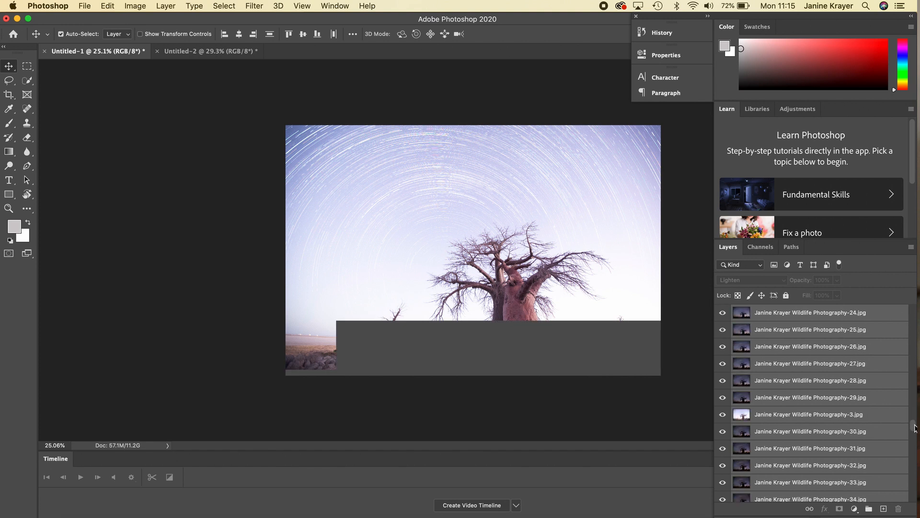
{"action": "left_click", "coordinate": [724, 431]}
{"action": "left_click", "coordinate": [723, 382]}
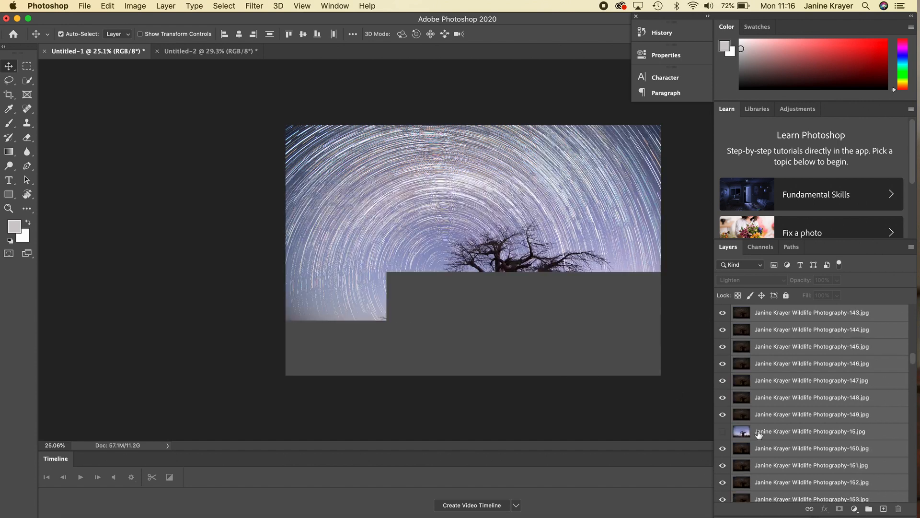
{"action": "scroll", "coordinate": [758, 433], "scroll_direction": "down", "scroll_amount": 3}
{"action": "left_click", "coordinate": [724, 383]}
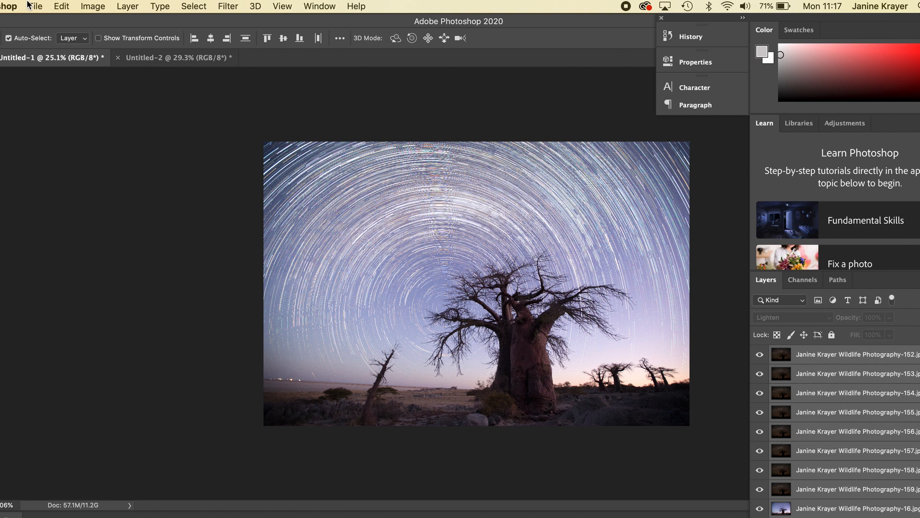
Export the star trail composite as a 100% quality JPG named starstackI in the Star Stack folder on the Desktop
{"action": "left_click", "coordinate": [30, 6]}
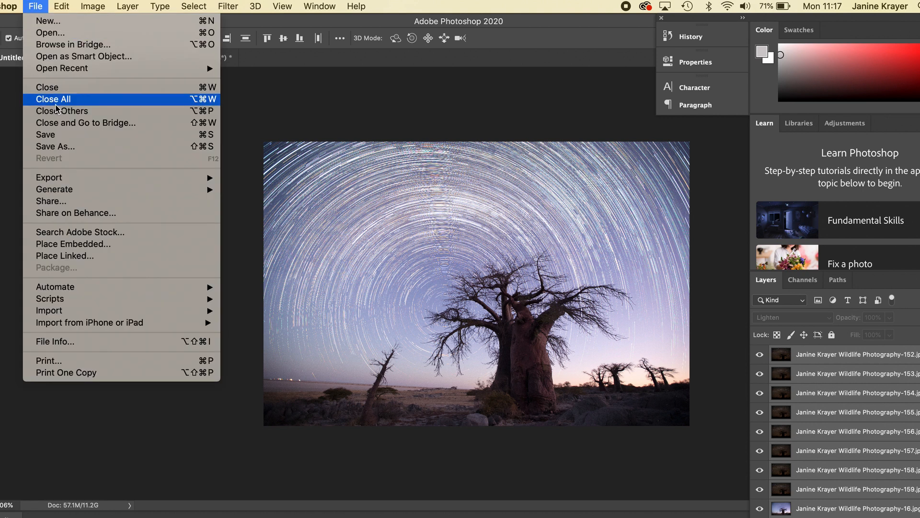
{"action": "mouse_move", "coordinate": [86, 173]}
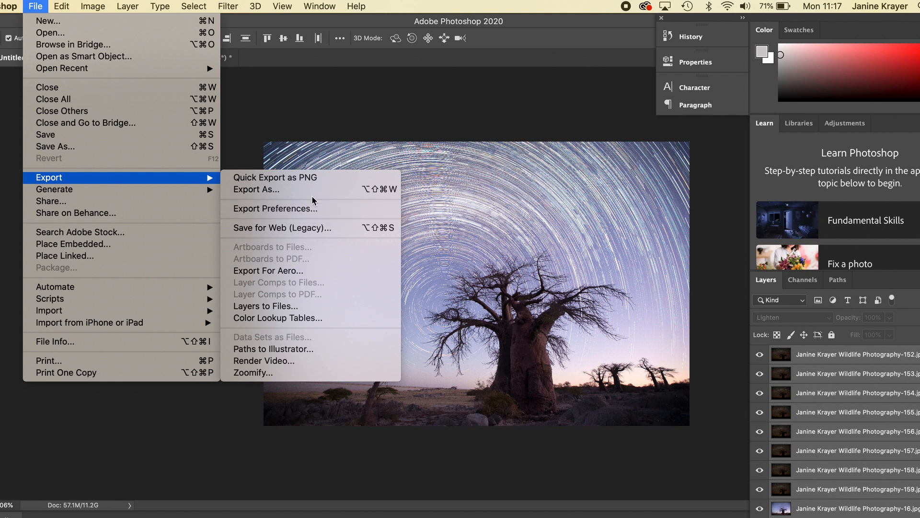
{"action": "left_click", "coordinate": [312, 189]}
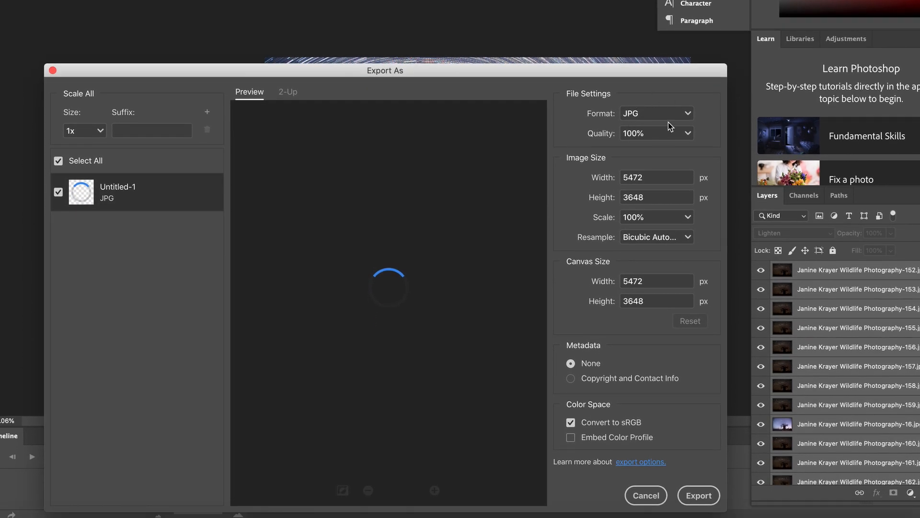
{"action": "left_click", "coordinate": [703, 504]}
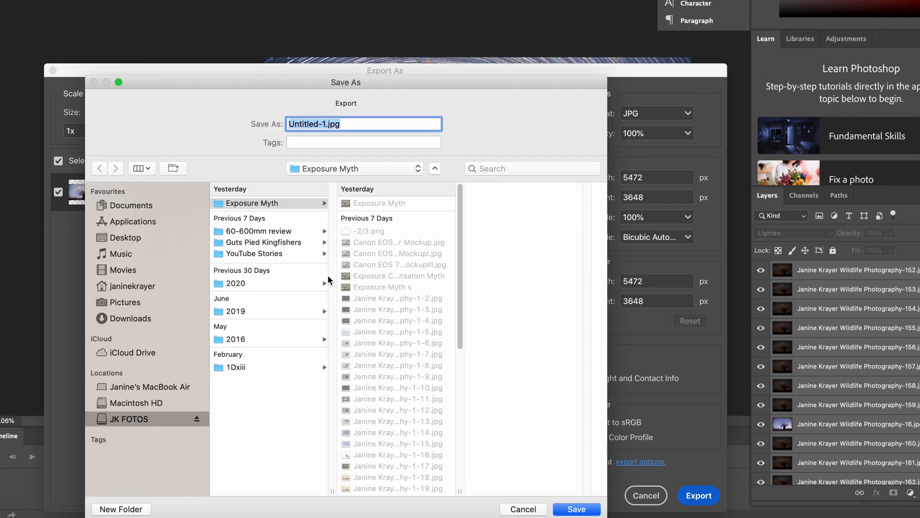
{"action": "key", "text": "super+shift+d"}
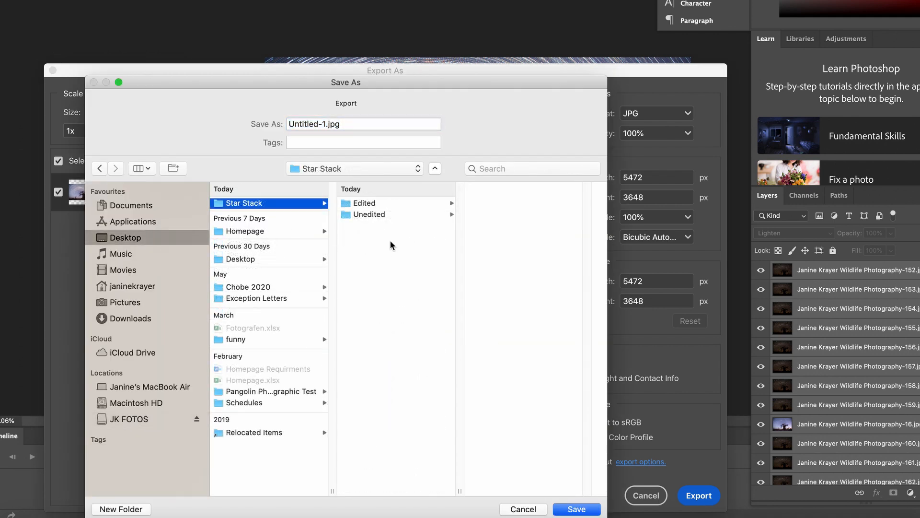
{"action": "left_click", "coordinate": [325, 124]}
{"action": "left_click_drag", "start_coordinate": [328, 124], "coordinate": [273, 119]}
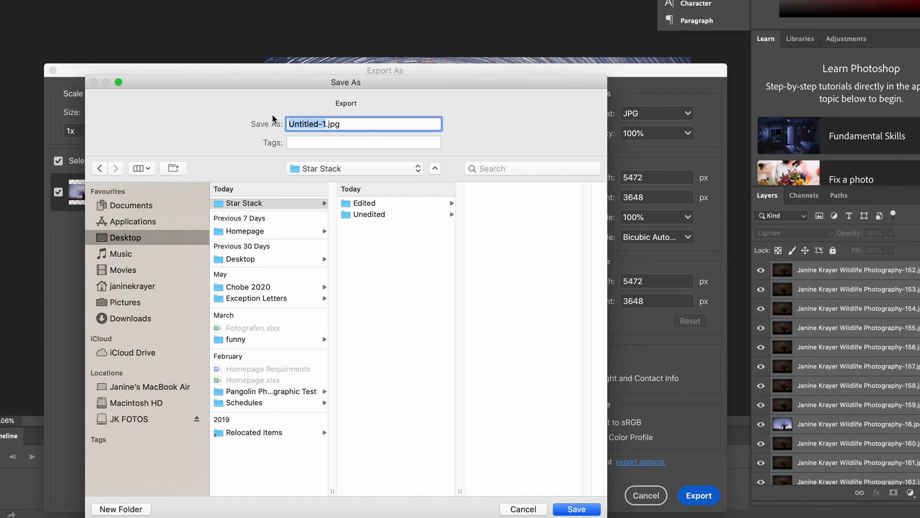
{"action": "type", "text": "starstackl"}
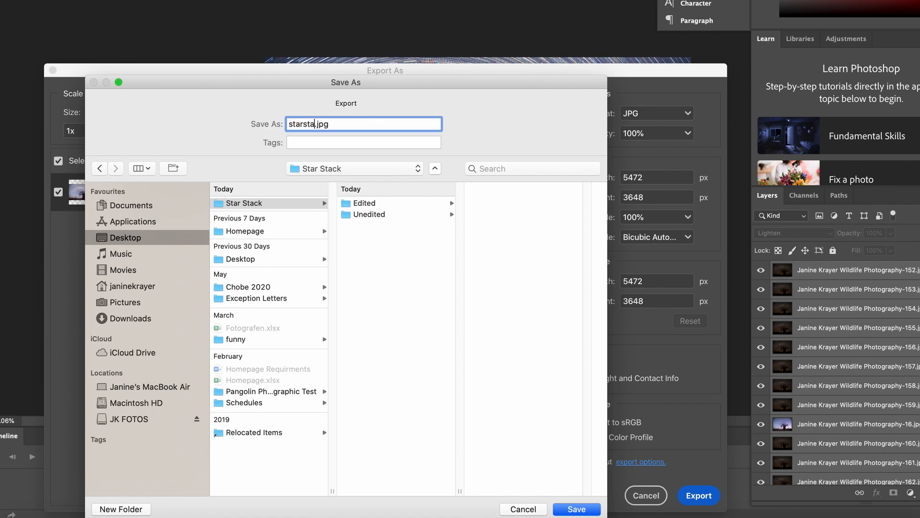
{"action": "left_click", "coordinate": [577, 509]}
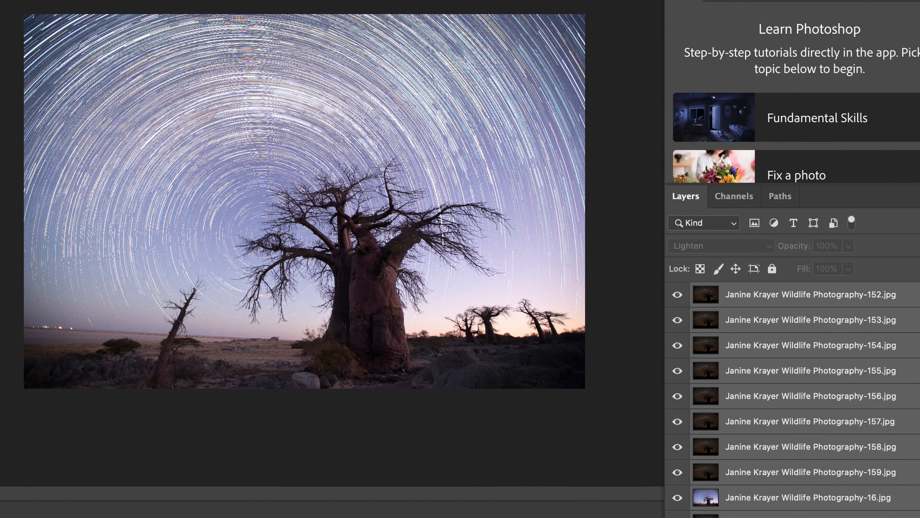
Make the hidden layers of photos 15, 14 and 13 visible again
{"action": "scroll", "coordinate": [791, 395], "scroll_direction": "up", "scroll_amount": 3}
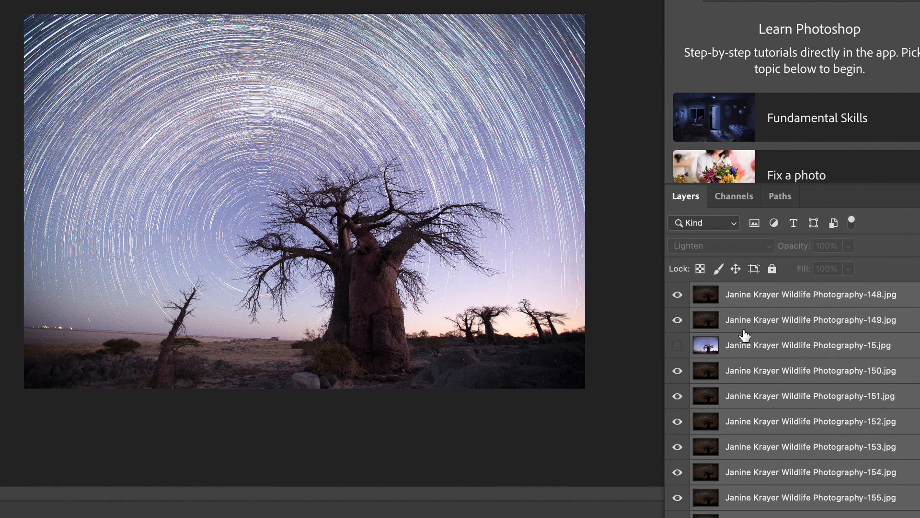
{"action": "left_click", "coordinate": [678, 345]}
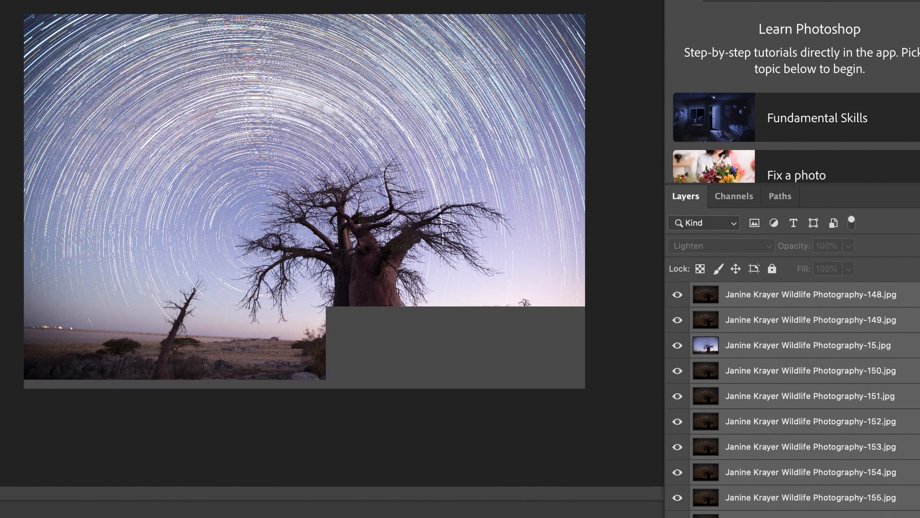
{"action": "scroll", "coordinate": [791, 395], "scroll_direction": "up", "scroll_amount": 8}
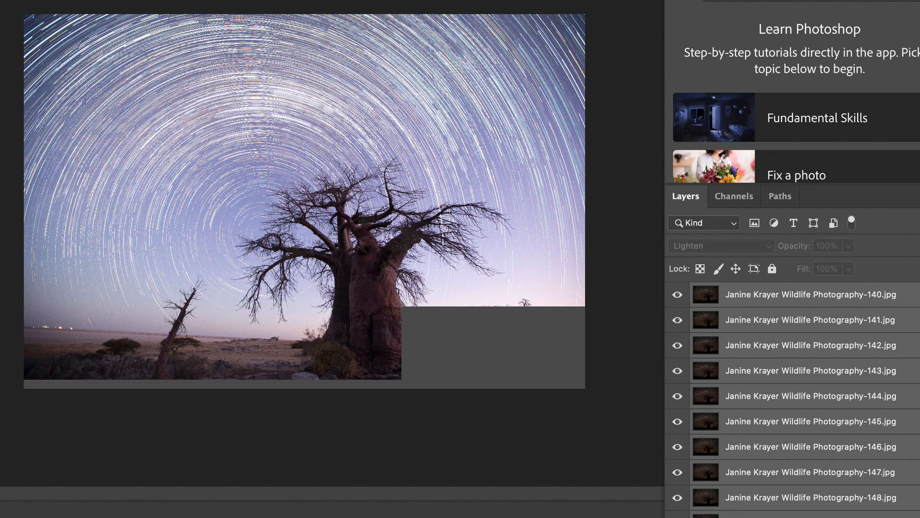
{"action": "left_click", "coordinate": [677, 371]}
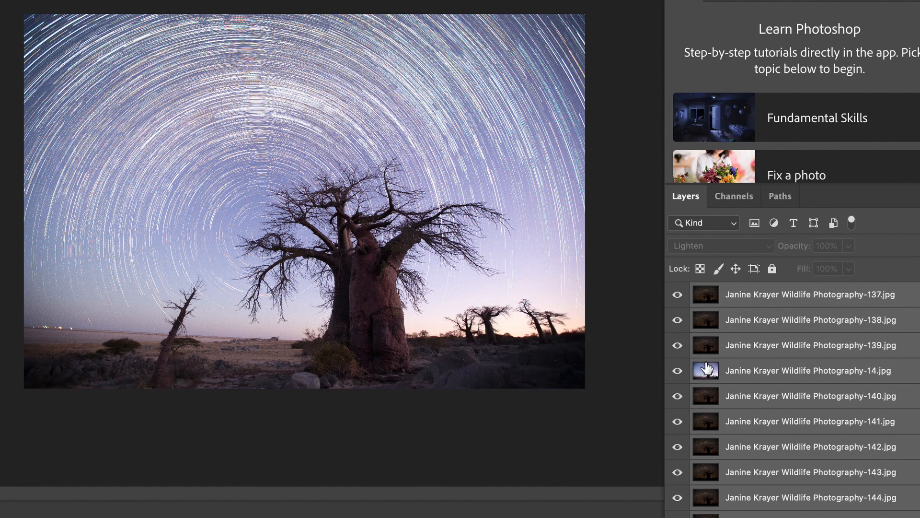
{"action": "scroll", "coordinate": [680, 398], "scroll_direction": "up", "scroll_amount": 10}
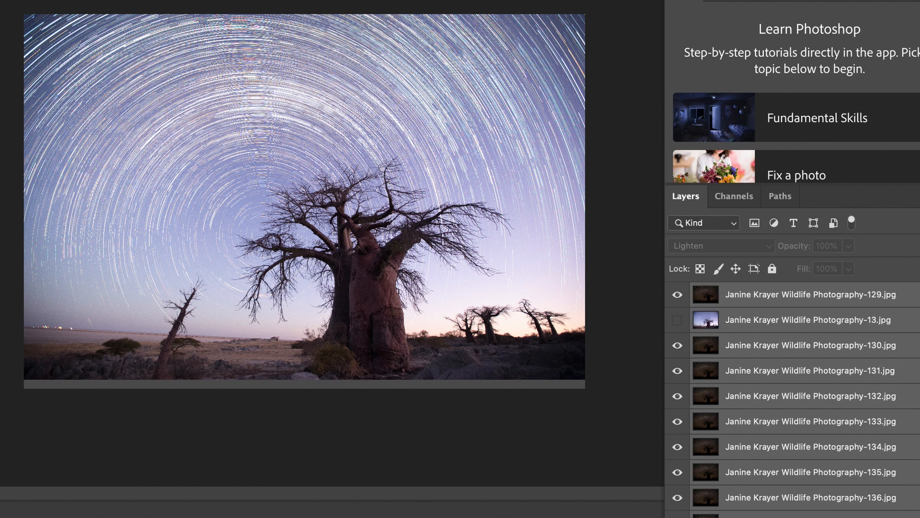
{"action": "left_click", "coordinate": [677, 447]}
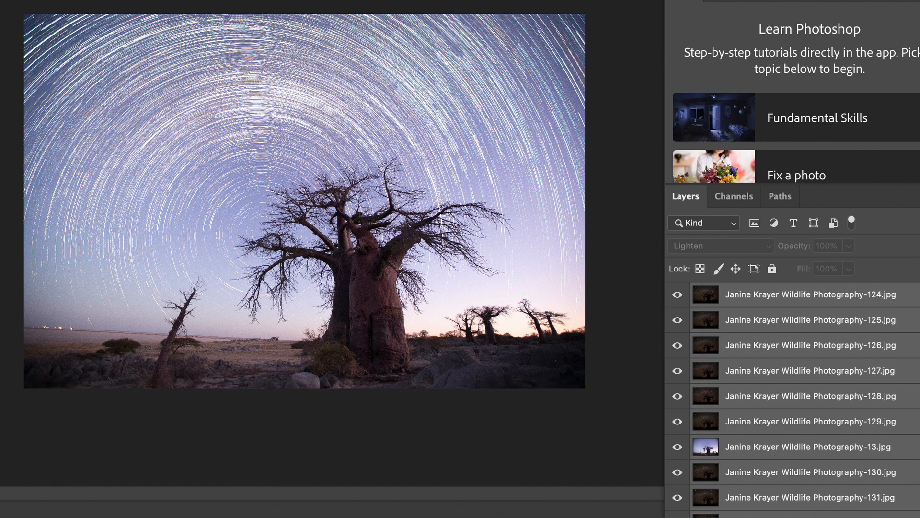
Make the hidden layers of photos 12, 11 and 10 visible again
{"action": "scroll", "coordinate": [813, 372], "scroll_direction": "up", "scroll_amount": 5}
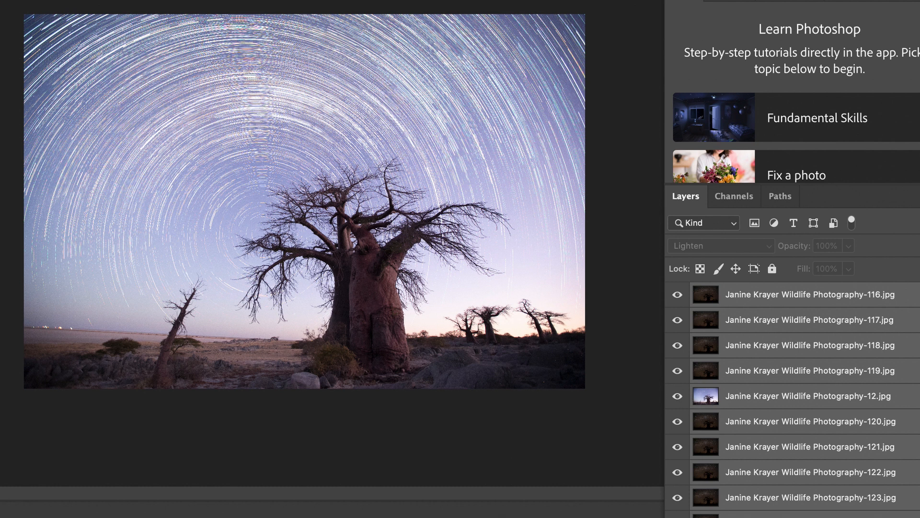
{"action": "scroll", "coordinate": [761, 374], "scroll_direction": "up", "scroll_amount": 7}
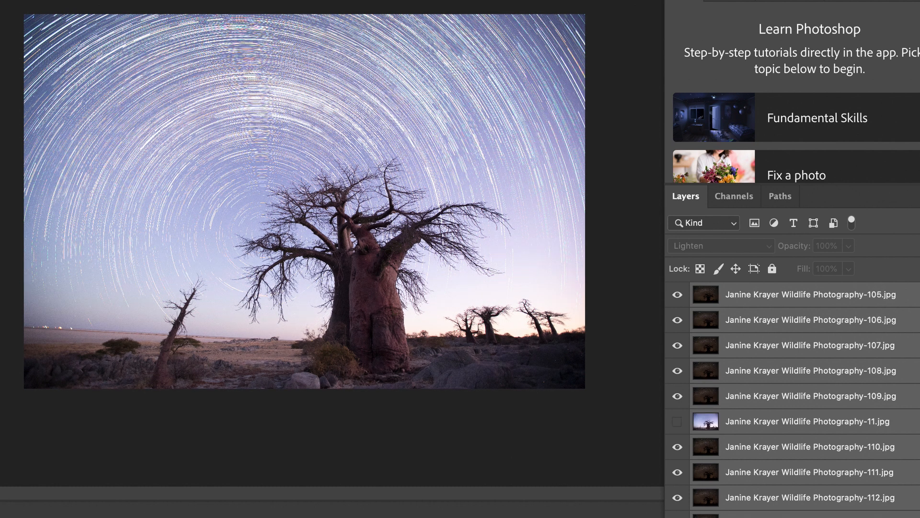
{"action": "left_click", "coordinate": [677, 422]}
{"action": "scroll", "coordinate": [912, 297], "scroll_direction": "up", "scroll_amount": 3}
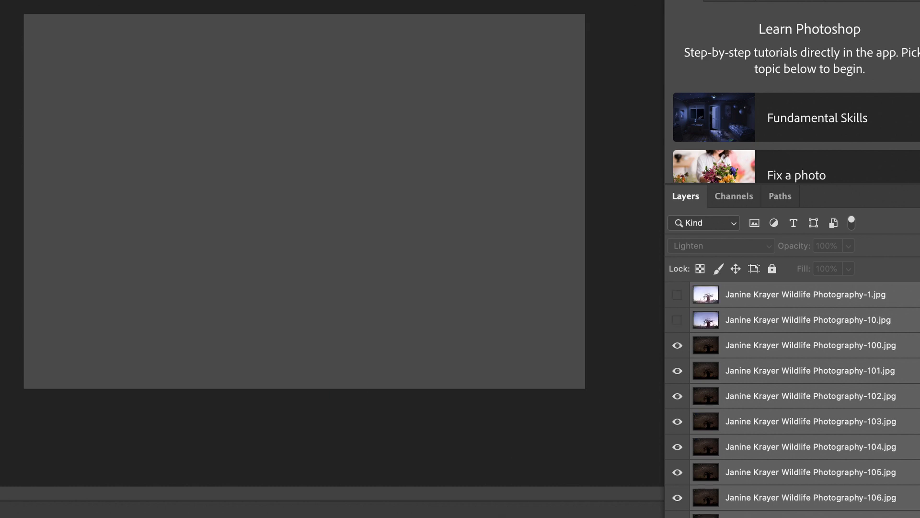
{"action": "left_click", "coordinate": [677, 319]}
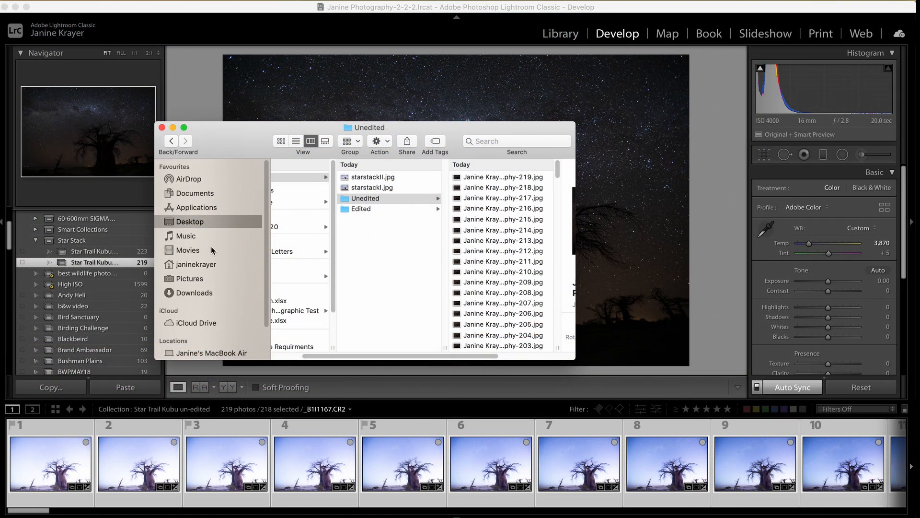
Import starstackII.jpg from the Star Stack folder into the Lightroom catalogue for developing
{"action": "left_click", "coordinate": [376, 178]}
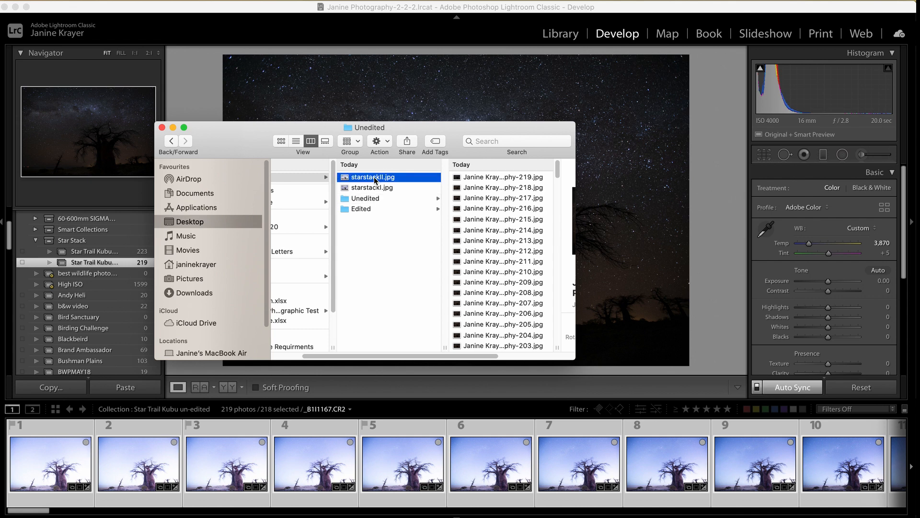
{"action": "left_click_drag", "start_coordinate": [360, 180], "coordinate": [701, 298]}
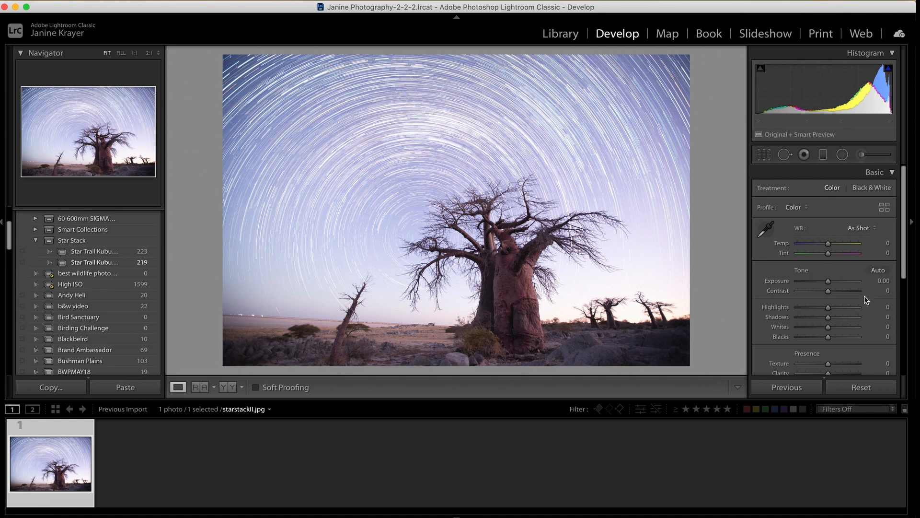
Adjust the star trail photo's tone with Whites +20, Blacks −66, Exposure −1.35 and Shadows +92
{"action": "left_click_drag", "start_coordinate": [828, 326], "coordinate": [808, 336]}
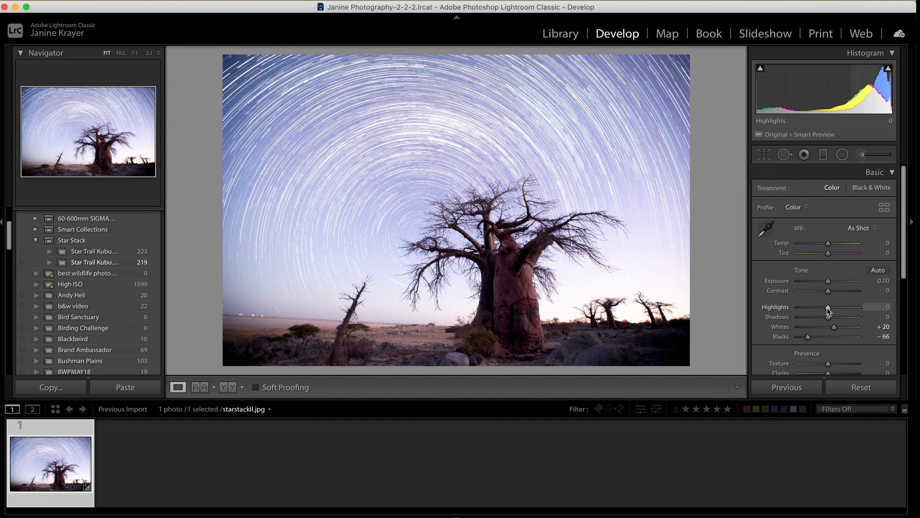
{"action": "left_click_drag", "start_coordinate": [829, 282], "coordinate": [820, 283]}
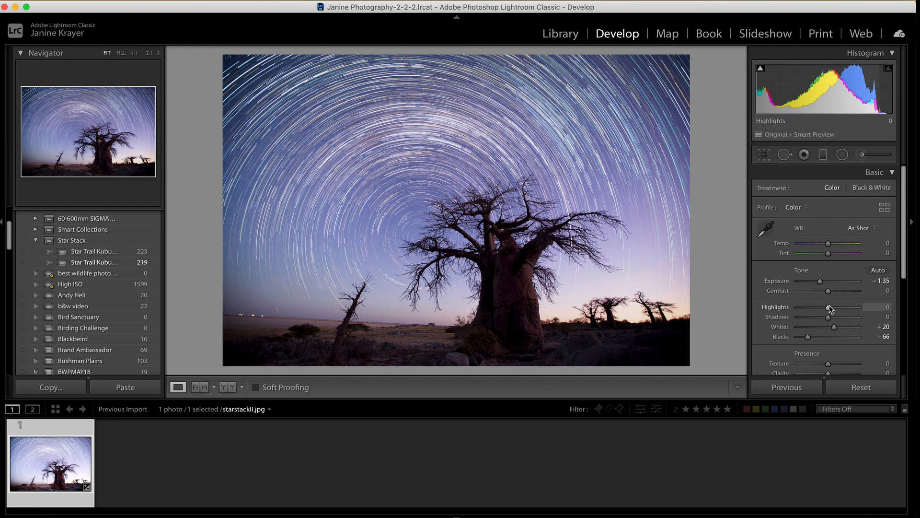
{"action": "left_click_drag", "start_coordinate": [828, 317], "coordinate": [856, 318]}
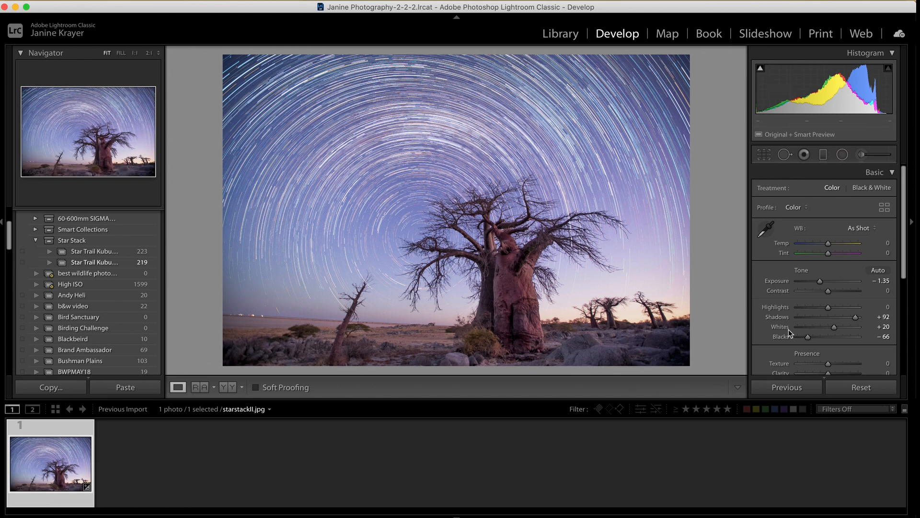
Brighten the photo's dark corners by setting the manual lens-correction vignetting amount to +67
{"action": "scroll", "coordinate": [873, 323], "scroll_direction": "down", "scroll_amount": 2}
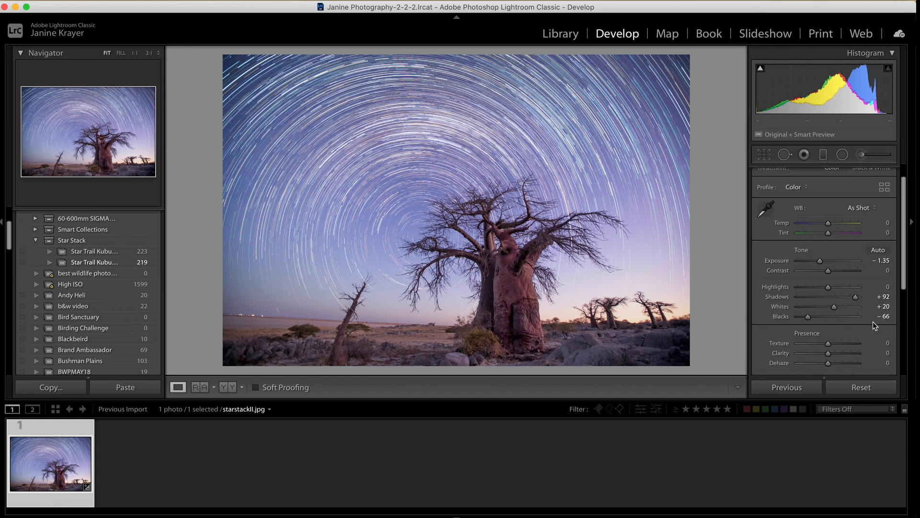
{"action": "scroll", "coordinate": [873, 321], "scroll_direction": "down", "scroll_amount": 5}
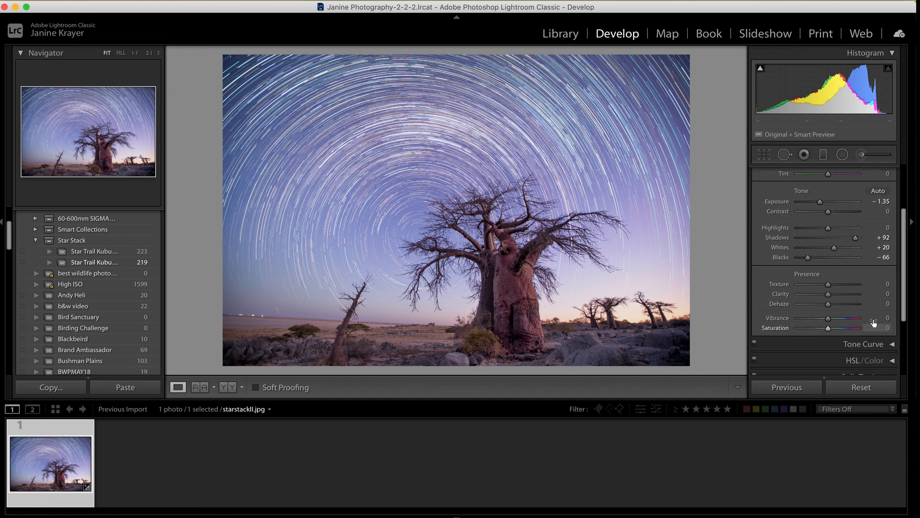
{"action": "scroll", "coordinate": [872, 348], "scroll_direction": "down", "scroll_amount": 1}
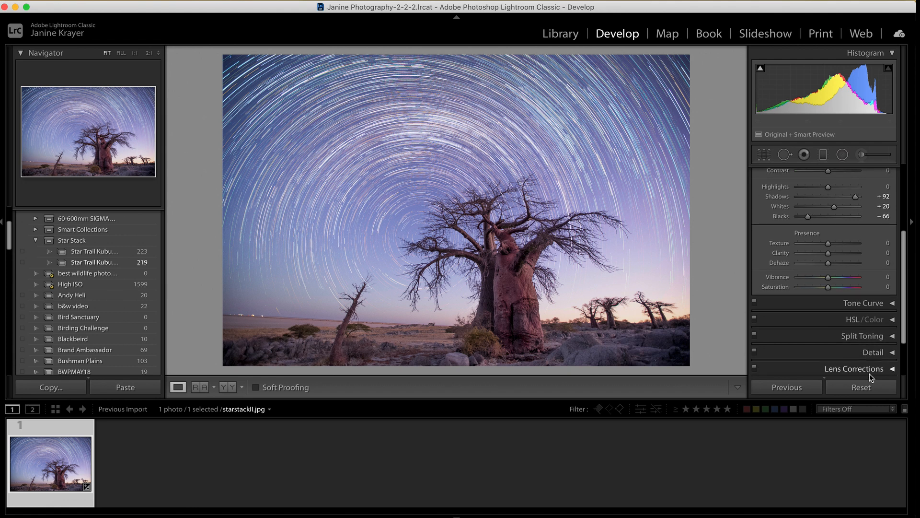
{"action": "scroll", "coordinate": [877, 375], "scroll_direction": "down", "scroll_amount": 1}
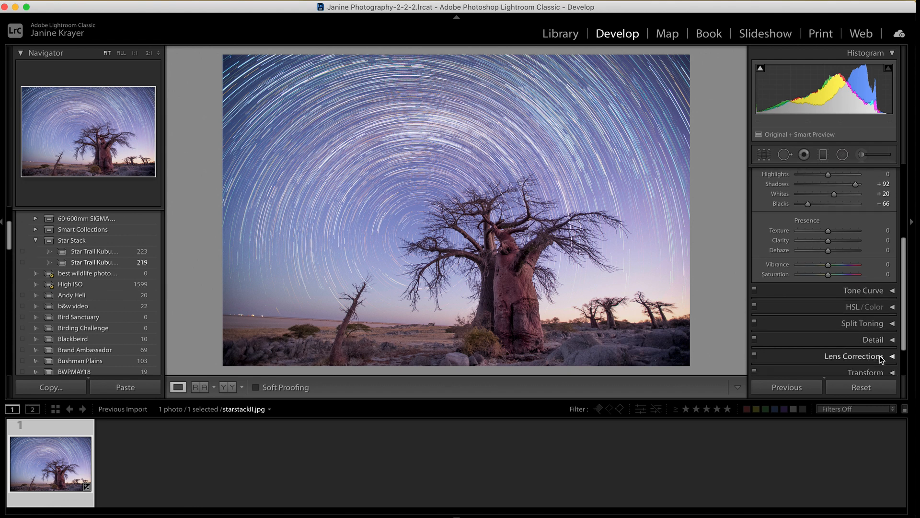
{"action": "left_click", "coordinate": [883, 355]}
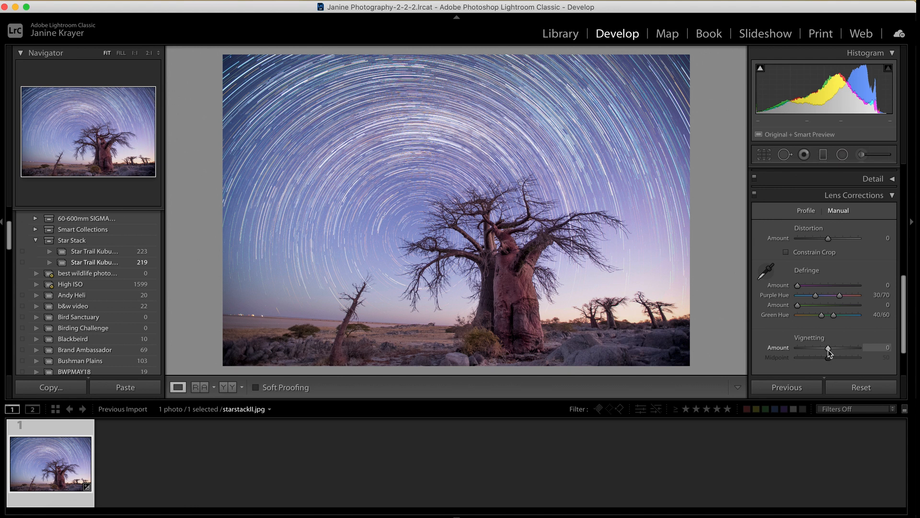
{"action": "left_click_drag", "start_coordinate": [829, 349], "coordinate": [848, 350]}
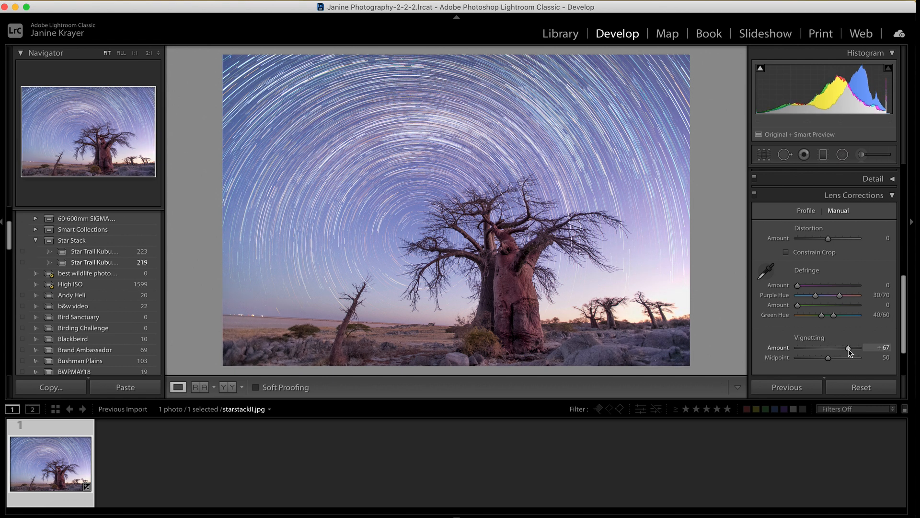
Cool the white balance to a Temp of −19 and reduce the blue saturation to −12
{"action": "scroll", "coordinate": [849, 349], "scroll_direction": "up", "scroll_amount": 10}
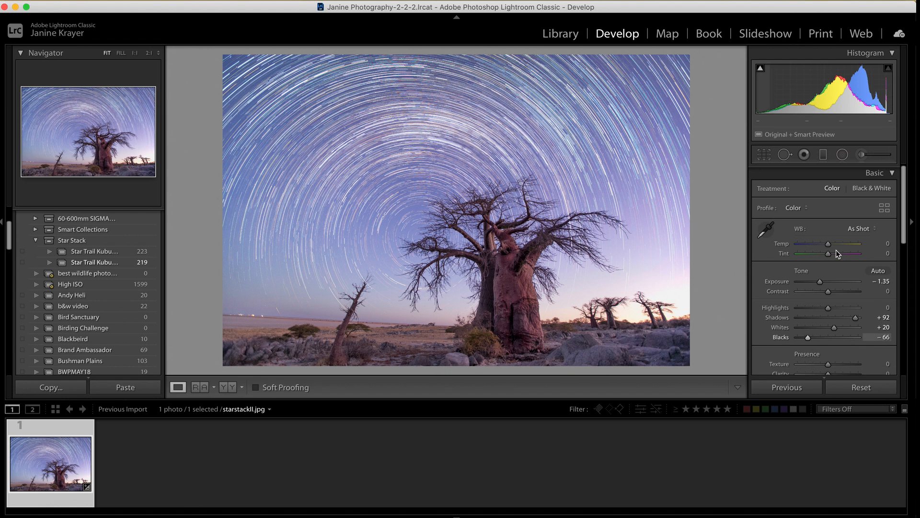
{"action": "mouse_move", "coordinate": [829, 243]}
{"action": "left_mouse_down"}
{"action": "mouse_move", "coordinate": [812, 243]}
{"action": "mouse_move", "coordinate": [824, 244]}
{"action": "left_mouse_up"}
{"action": "scroll", "coordinate": [824, 244], "scroll_direction": "down", "scroll_amount": 5}
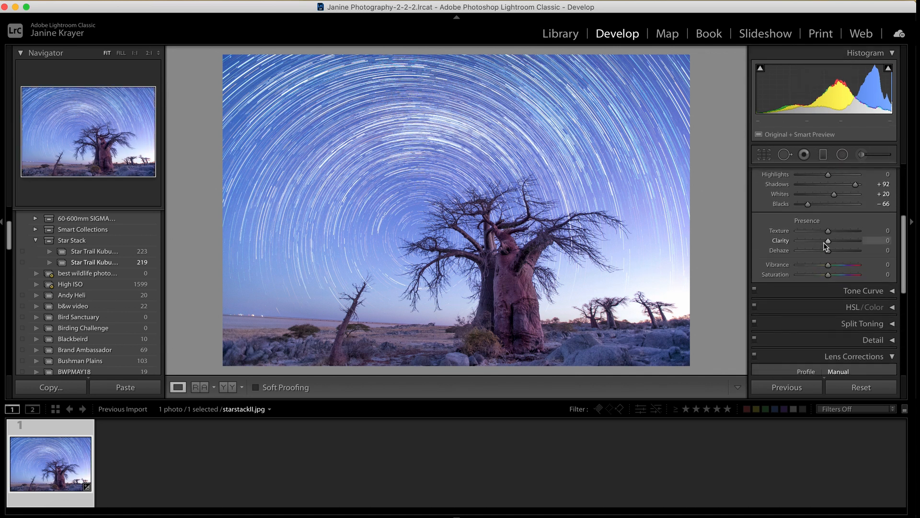
{"action": "left_click", "coordinate": [893, 298]}
{"action": "scroll", "coordinate": [882, 300], "scroll_direction": "down", "scroll_amount": 2}
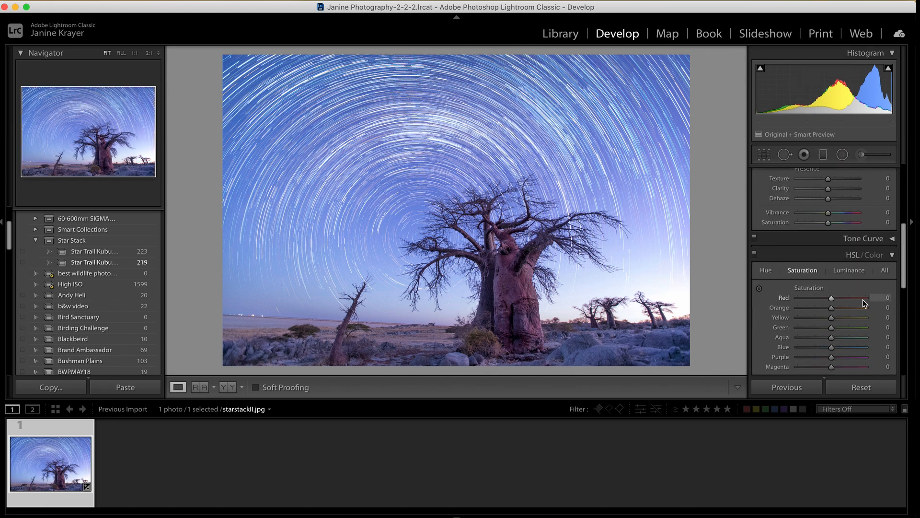
{"action": "mouse_move", "coordinate": [832, 350]}
{"action": "left_mouse_down"}
{"action": "mouse_move", "coordinate": [840, 350]}
{"action": "mouse_move", "coordinate": [830, 351]}
{"action": "left_mouse_up"}
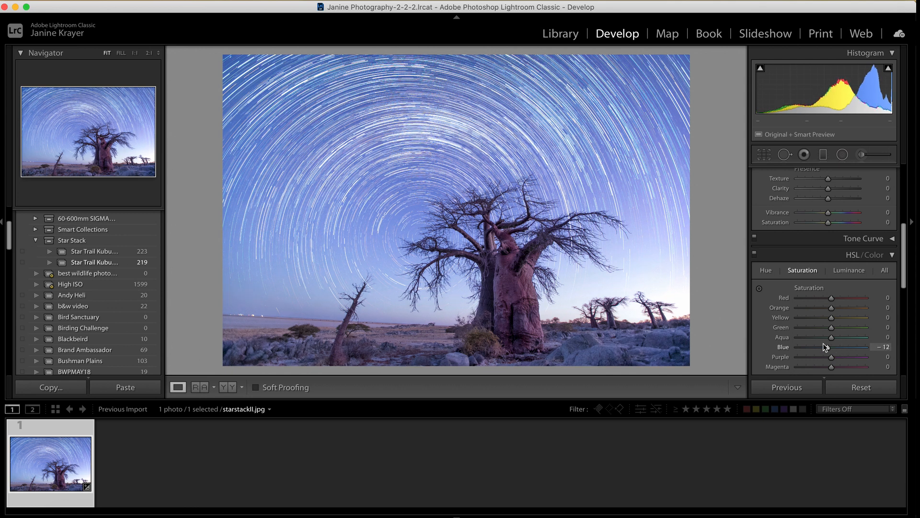
Darken the star trail photo further by setting Exposure to −1.85
{"action": "left_click", "coordinate": [766, 270]}
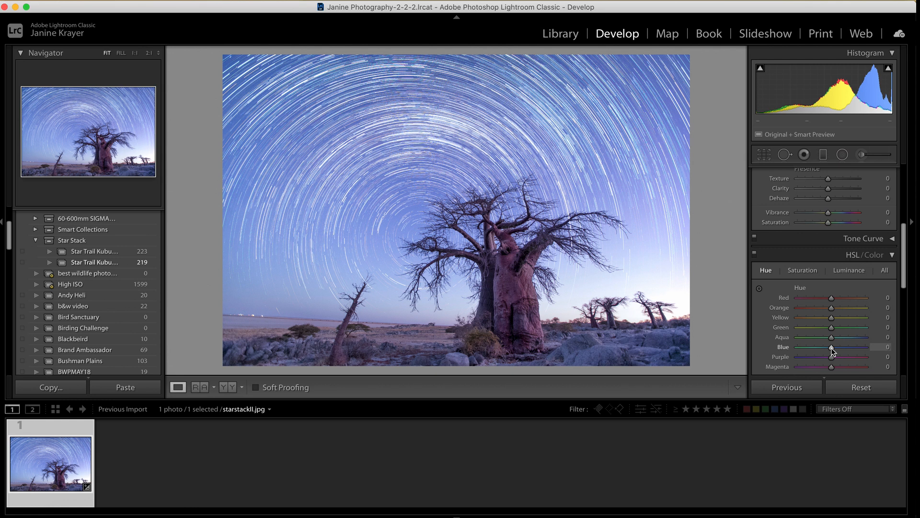
{"action": "scroll", "coordinate": [831, 347], "scroll_direction": "down", "scroll_amount": 5}
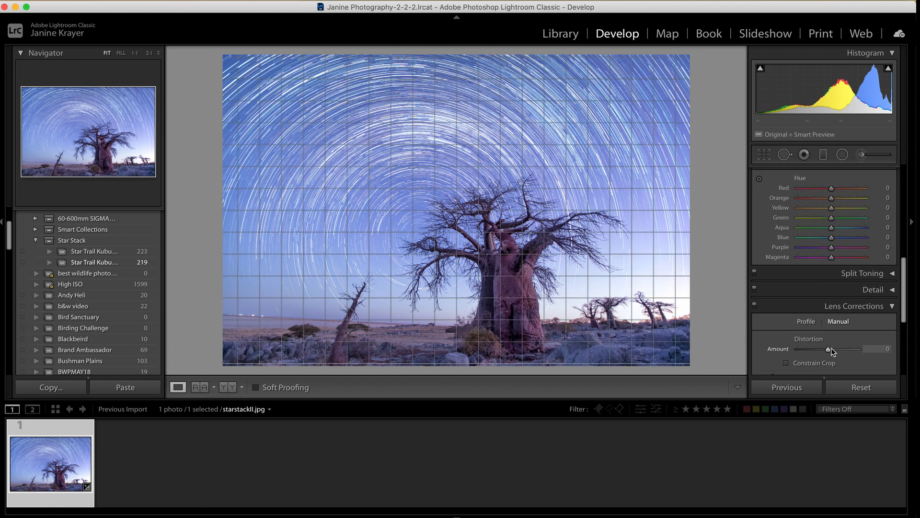
{"action": "scroll", "coordinate": [831, 347], "scroll_direction": "up", "scroll_amount": 5}
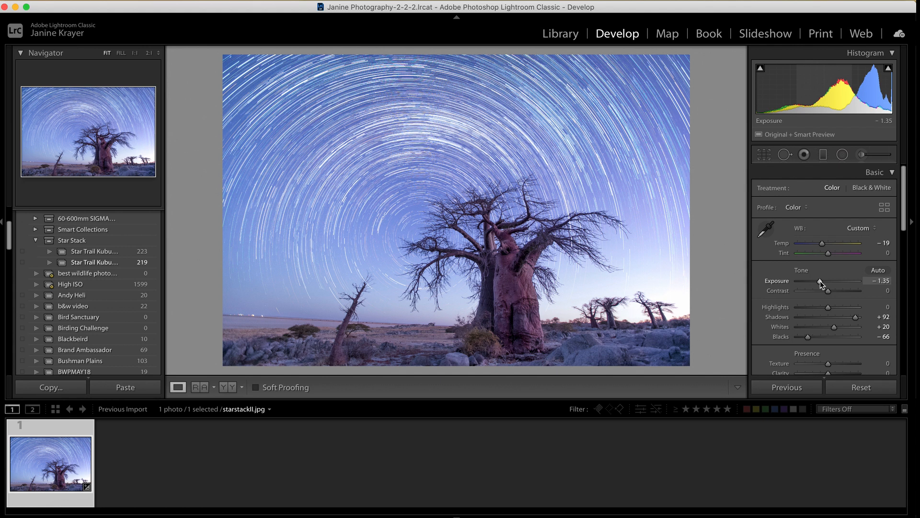
{"action": "left_click_drag", "start_coordinate": [820, 281], "coordinate": [818, 281]}
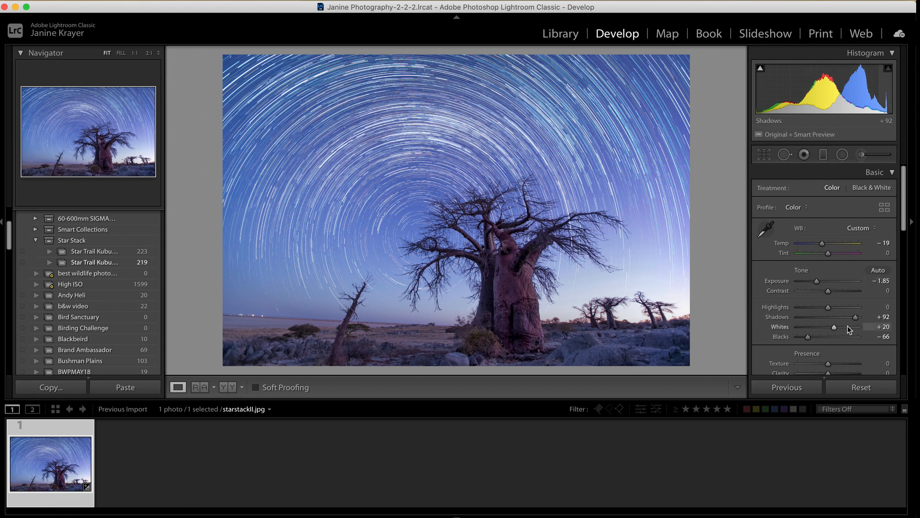
Set Clarity to +30 and warm the white balance temperature slightly
{"action": "scroll", "coordinate": [847, 326], "scroll_direction": "down", "scroll_amount": 2}
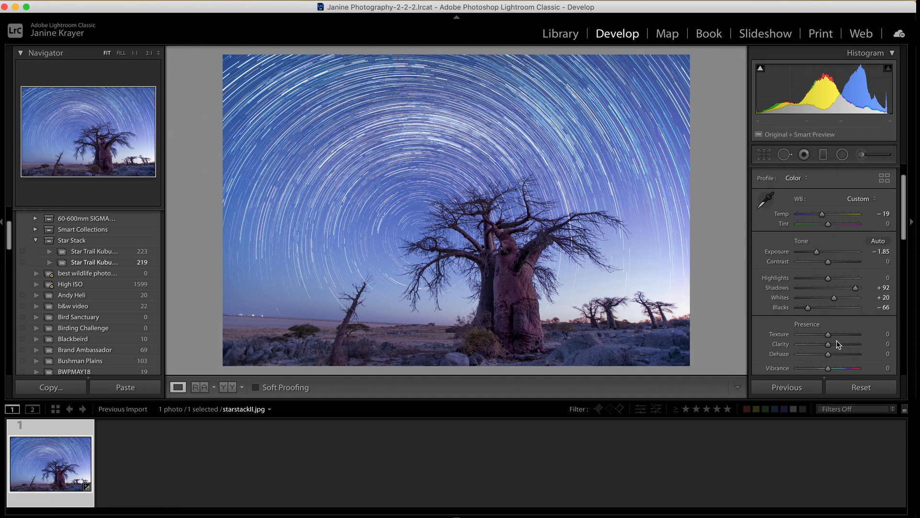
{"action": "left_click_drag", "start_coordinate": [832, 344], "coordinate": [840, 344]}
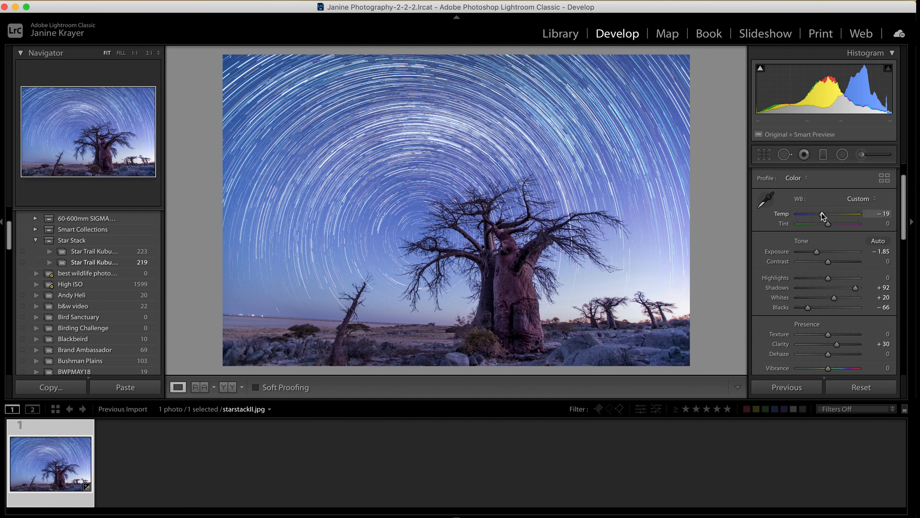
{"action": "left_click_drag", "start_coordinate": [823, 216], "coordinate": [827, 217]}
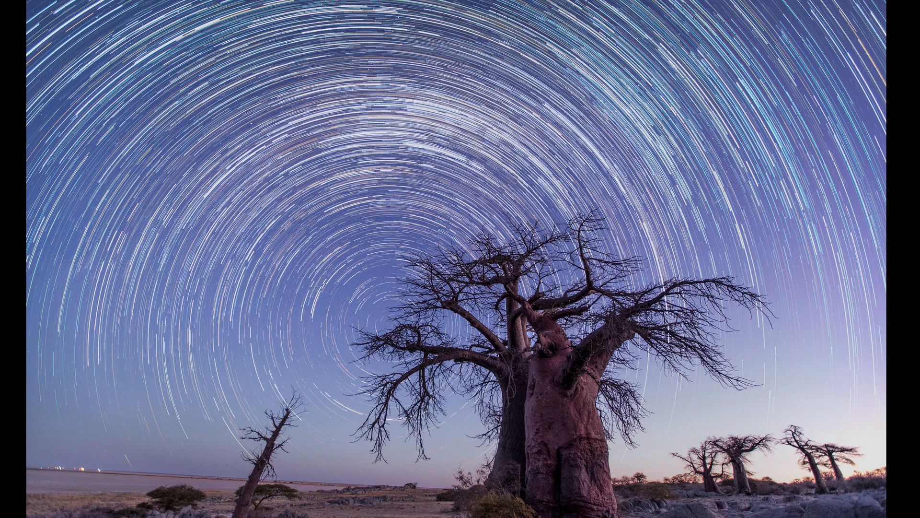
{"action": "left_click", "coordinate": [666, 70]}
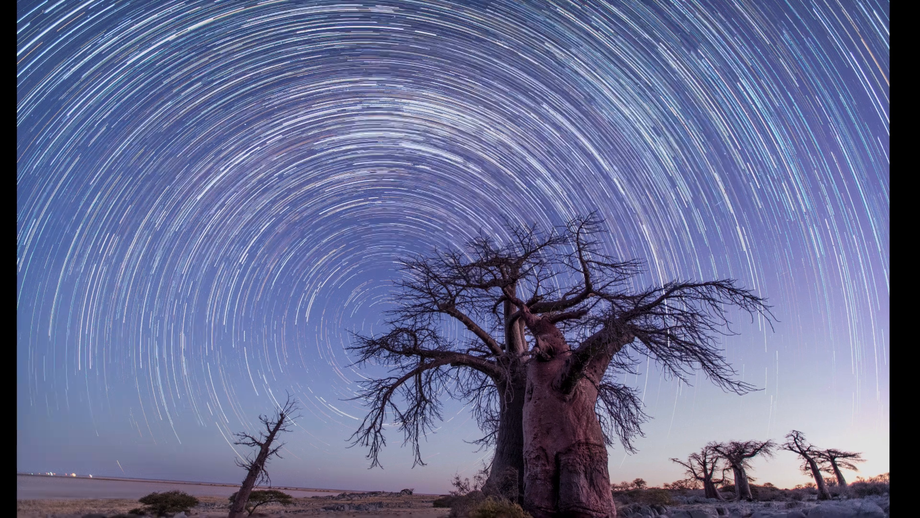